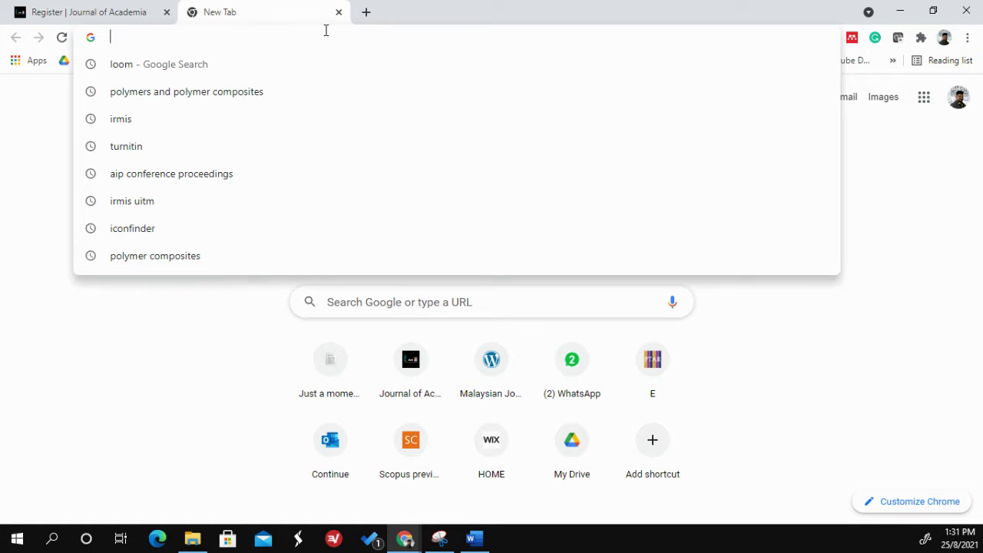
# Search Google for 'Joa mohe' in the new tab
pyautogui.write('Joa ')
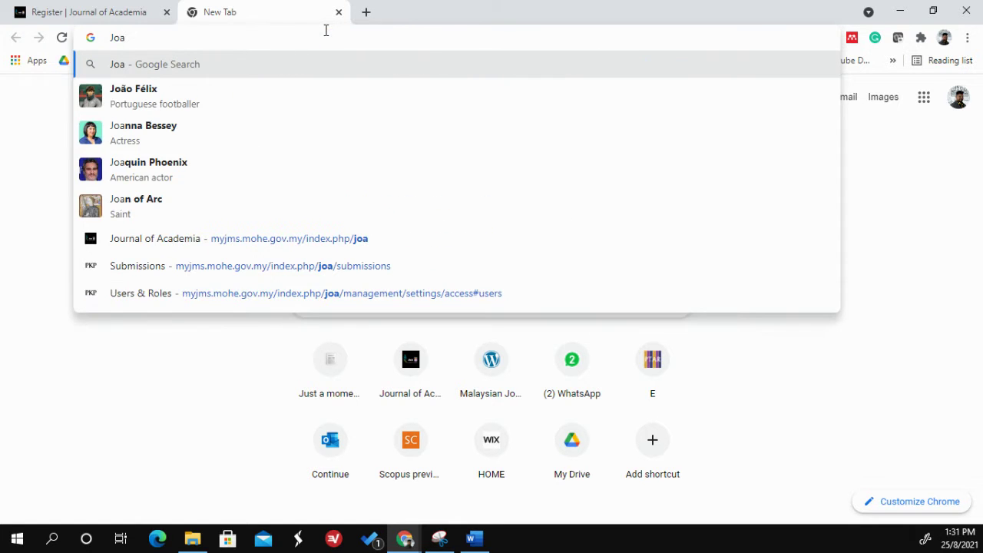
pyautogui.write('mohe')
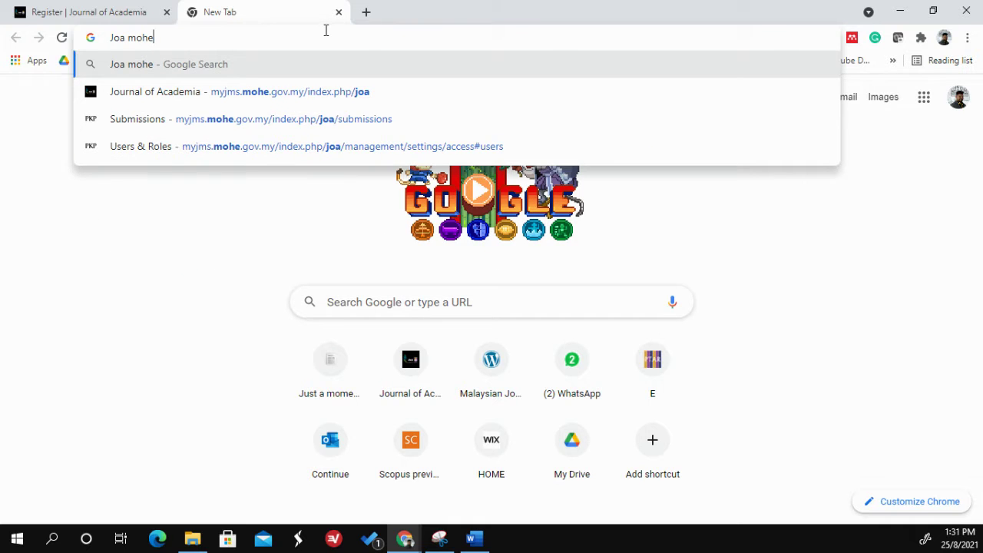
pyautogui.press('Return')
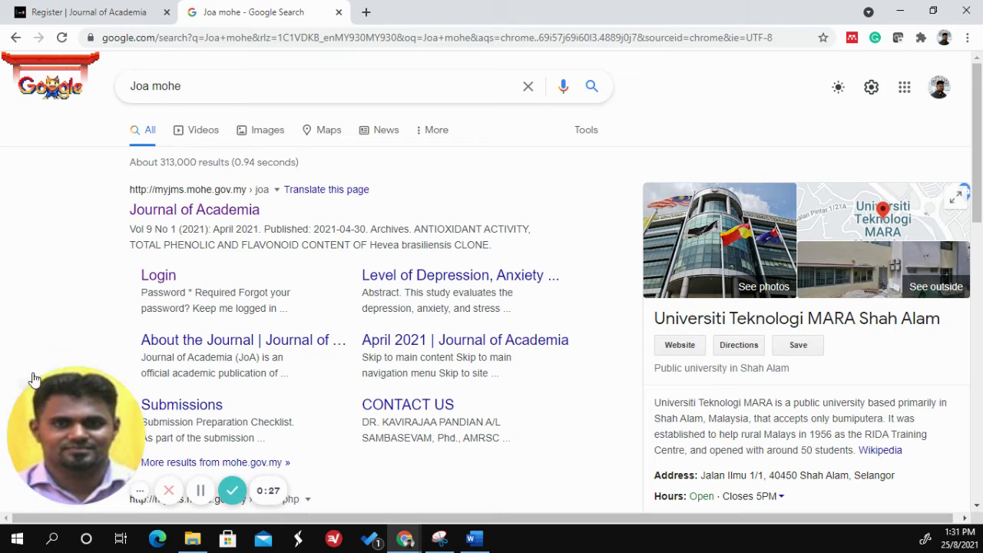
# Open the Journal of Academia search result and close the older Register tab
pyautogui.click(29, 383)
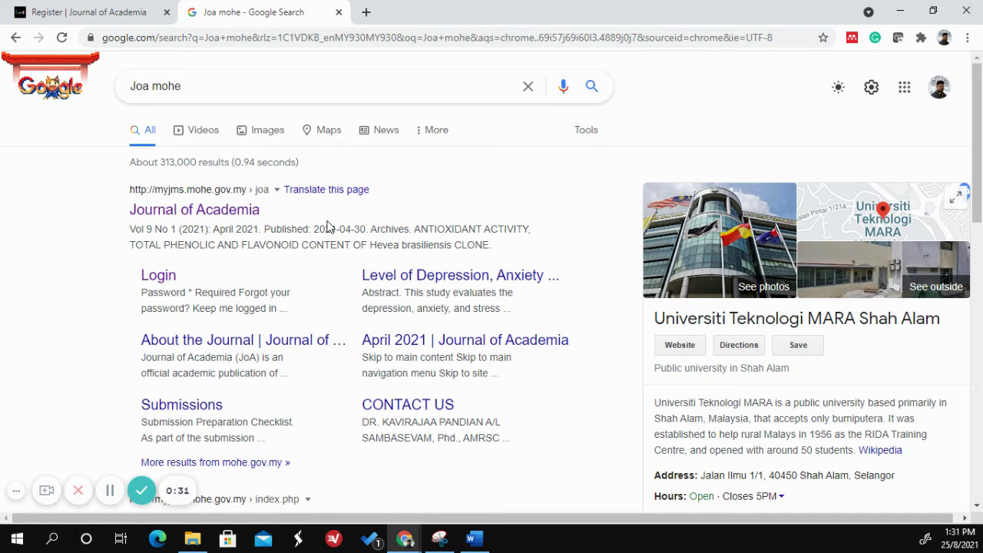
pyautogui.click(167, 12)
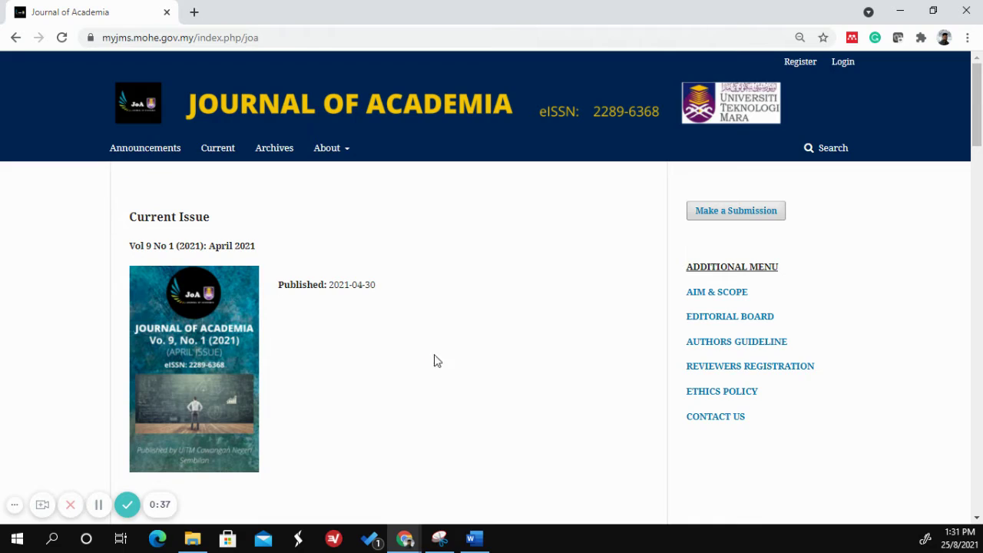
# Browse the home page's current issue and archives
pyautogui.scroll(-3, 453, 358)
pyautogui.scroll(3, 615, 281)
pyautogui.scroll(-10, 655, 304)
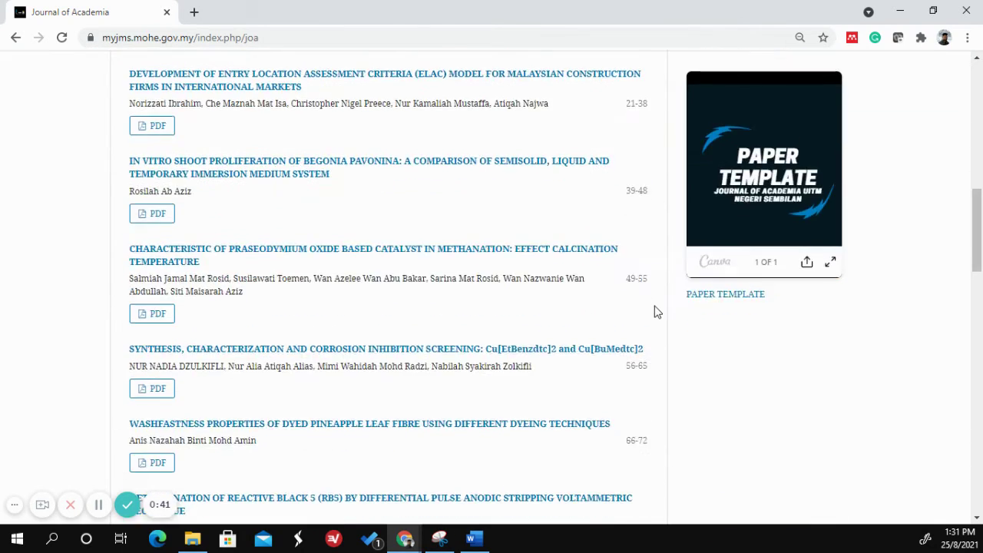
pyautogui.scroll(8, 655, 311)
pyautogui.scroll(-3, 529, 318)
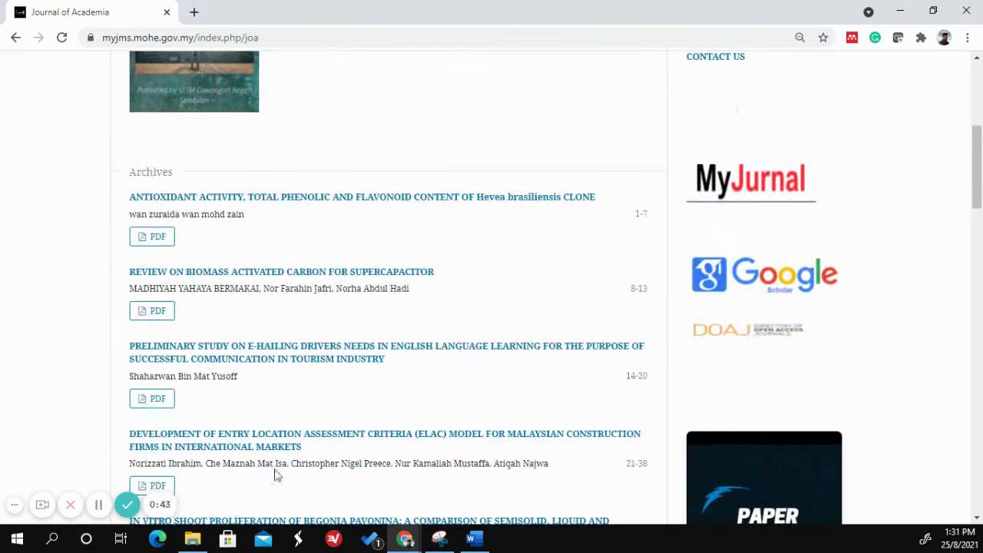
pyautogui.scroll(5, 421, 229)
pyautogui.scroll(-4, 569, 270)
pyautogui.scroll(3, 569, 272)
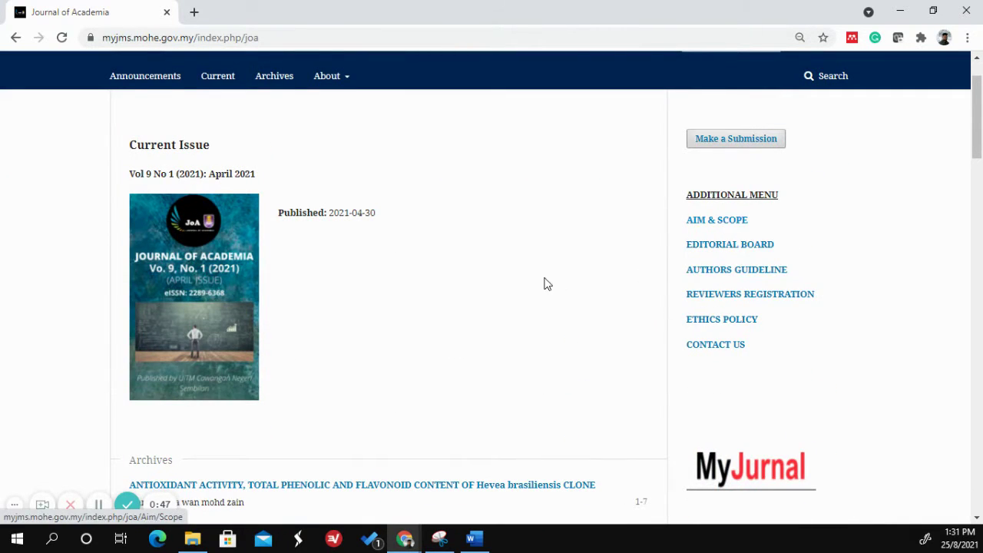
pyautogui.scroll(1, 547, 284)
# Open the Aim & Scope page and skim its listed scopes
pyautogui.click(705, 293)
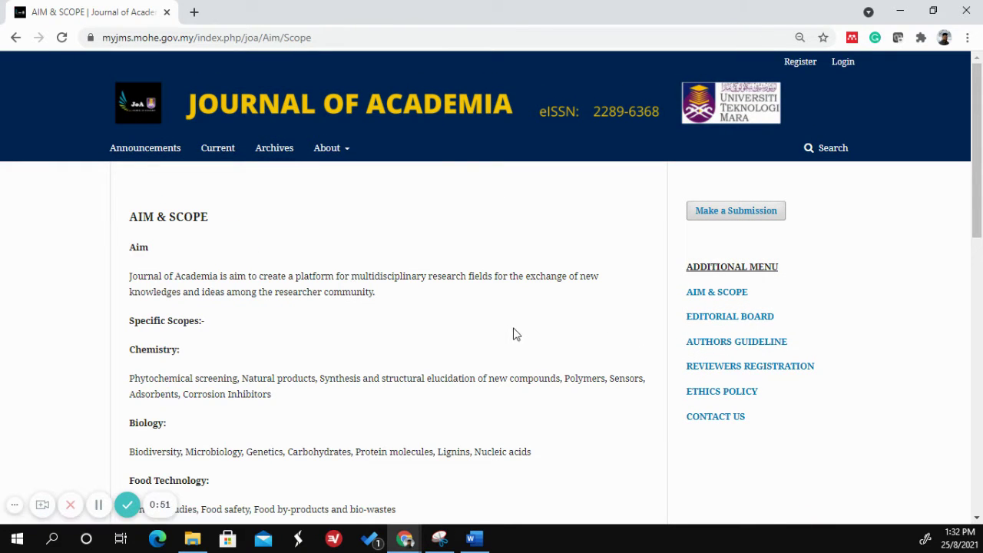
pyautogui.scroll(-3, 264, 136)
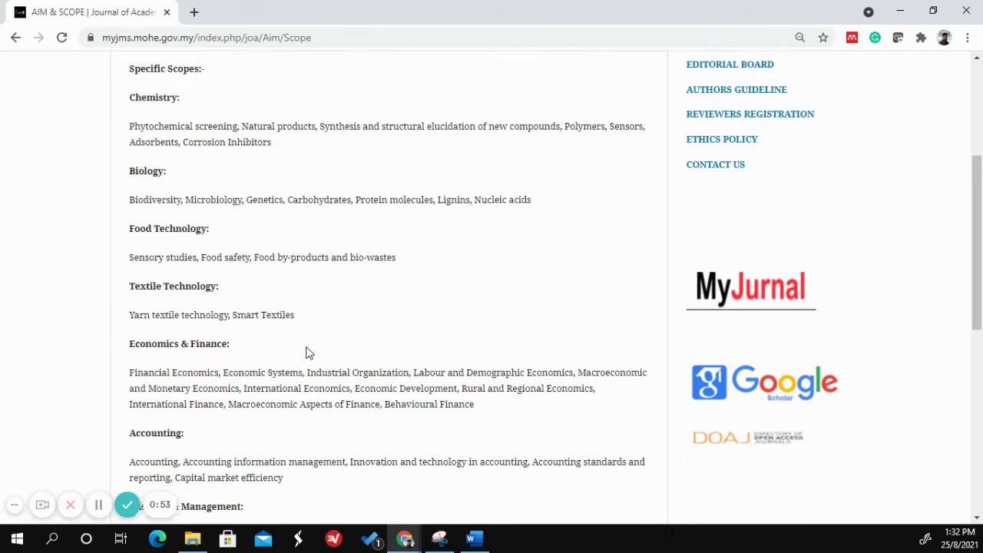
pyautogui.scroll(3, 331, 338)
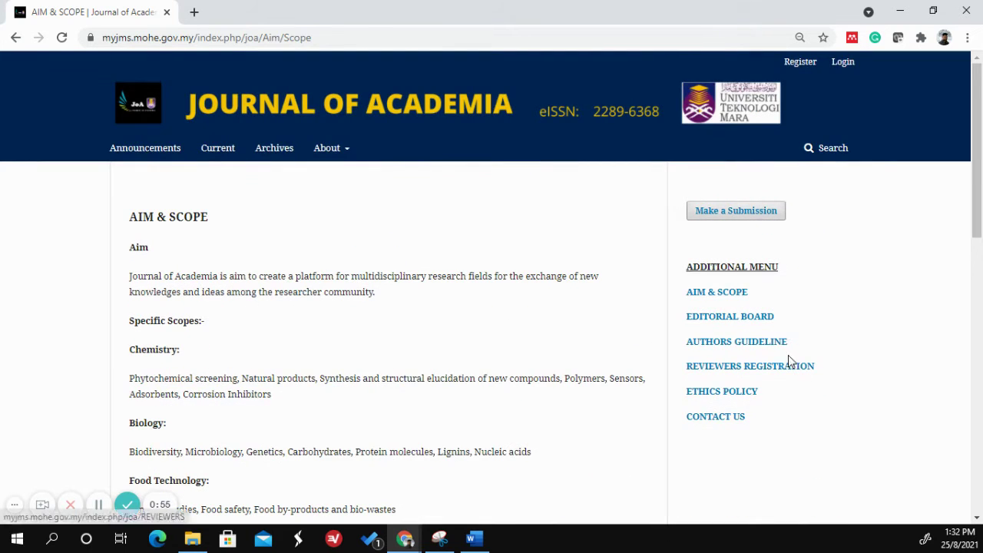
# Read through the Authors Guideline's online submission instructions and template links
pyautogui.click(761, 350)
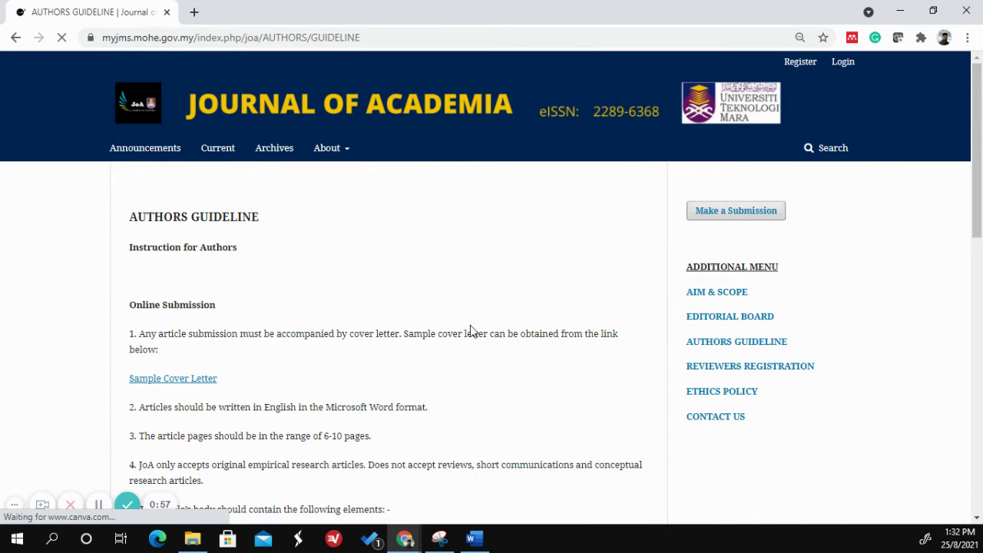
pyautogui.scroll(-2, 474, 332)
pyautogui.scroll(-5, 612, 301)
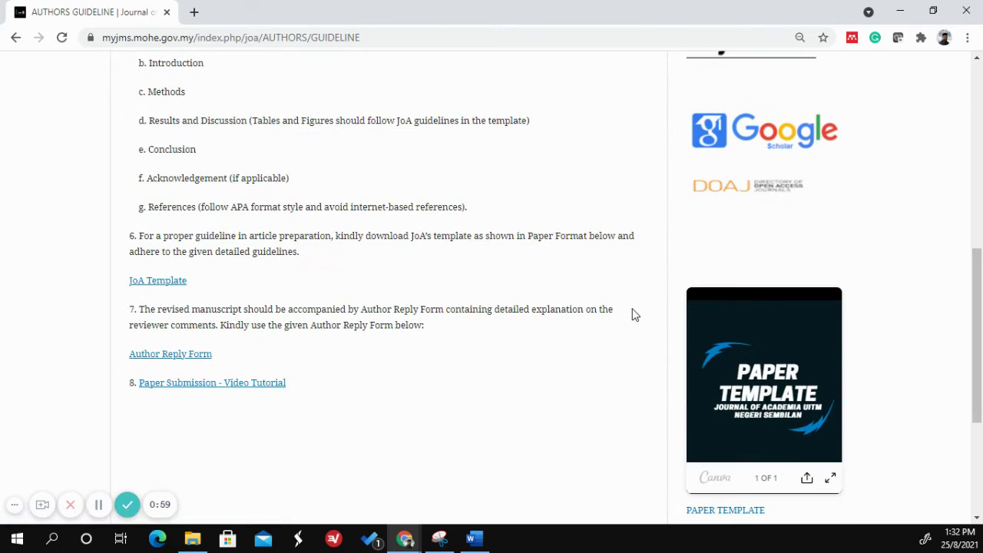
pyautogui.scroll(-3, 636, 307)
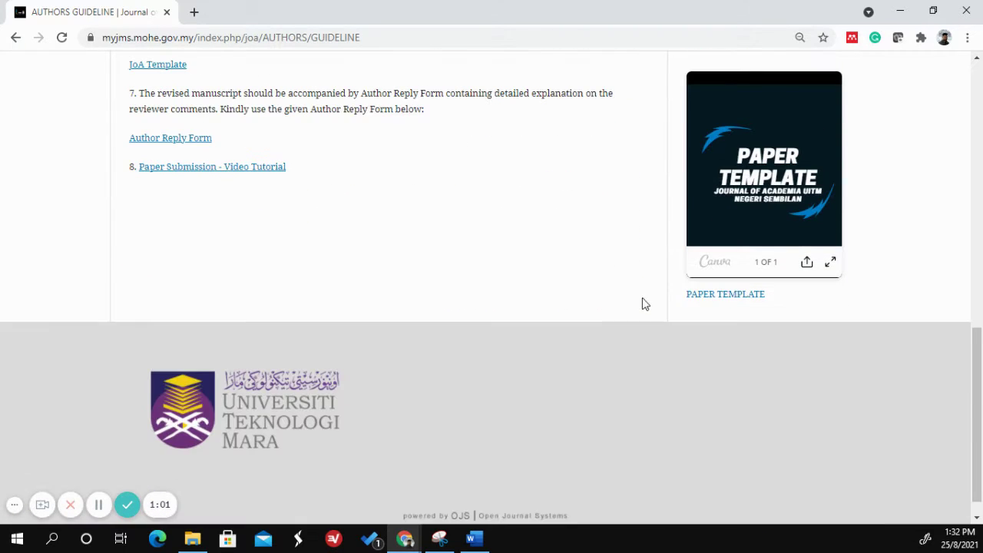
pyautogui.scroll(5, 899, 292)
pyautogui.scroll(-5, 899, 296)
pyautogui.scroll(10, 891, 301)
pyautogui.scroll(-5, 893, 304)
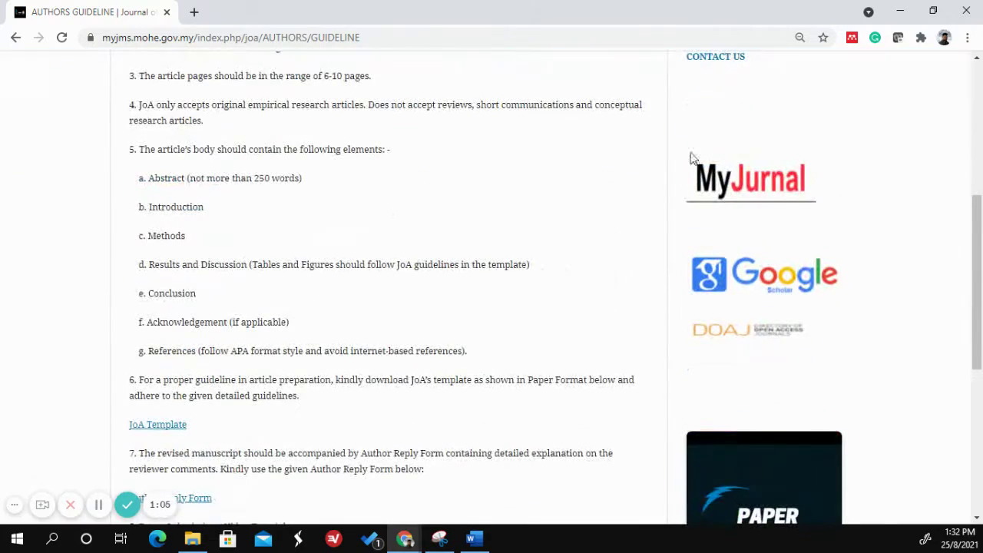
pyautogui.scroll(2, 866, 338)
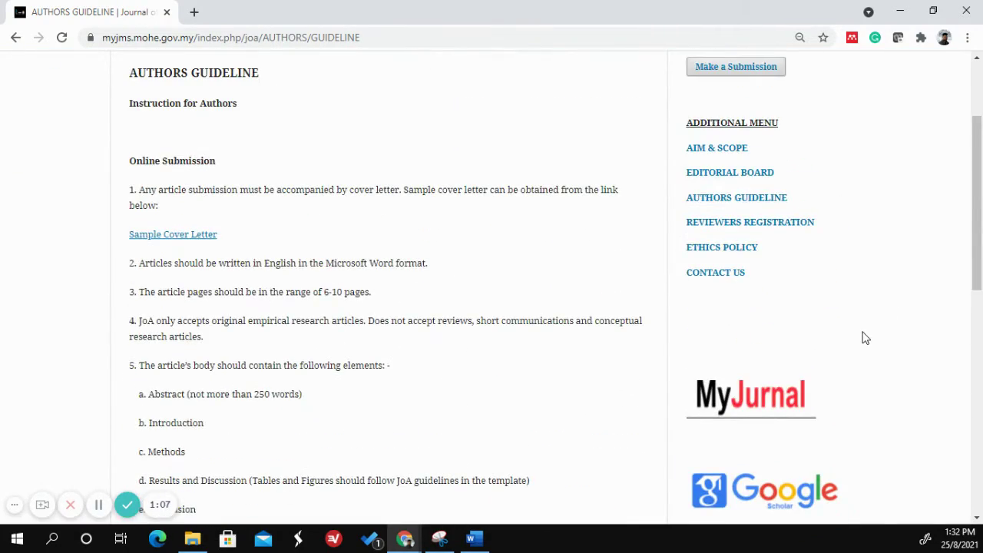
pyautogui.scroll(-7, 868, 335)
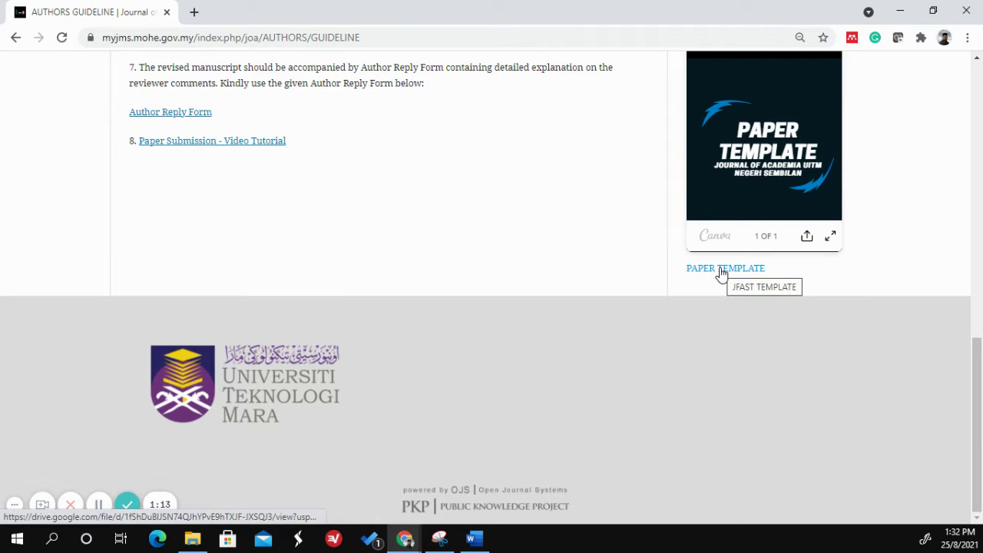
pyautogui.scroll(15, 720, 273)
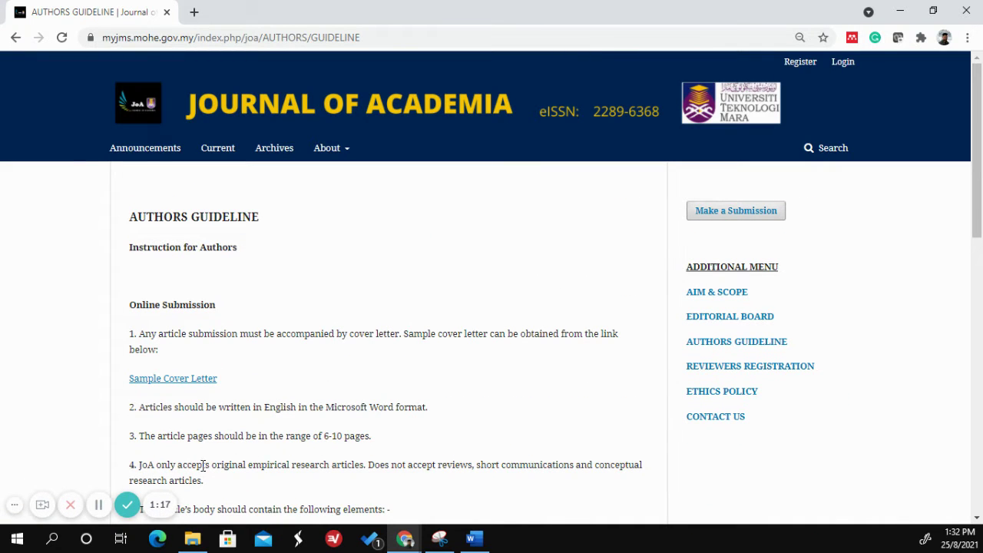
pyautogui.click(128, 504)
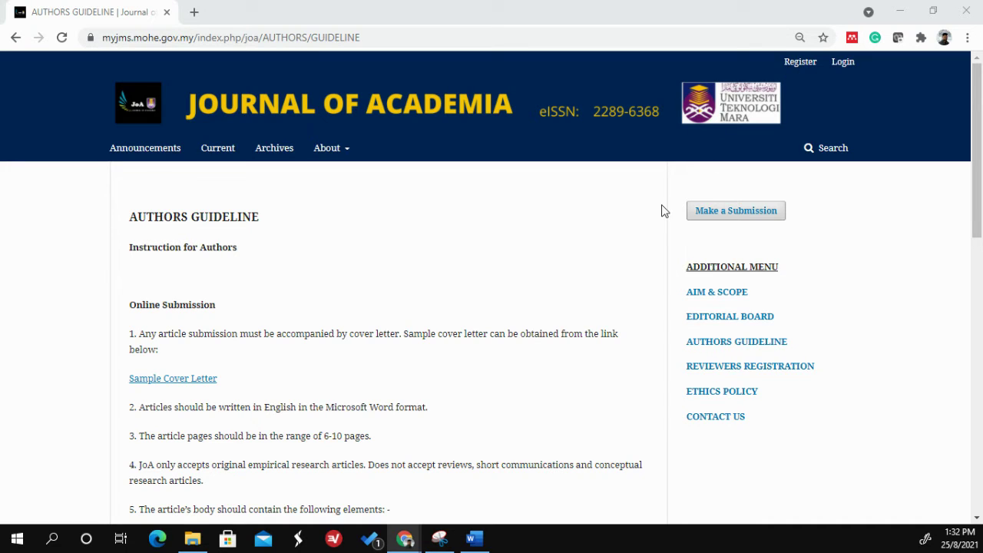
# Open the Journal of Academia new account registration form
pyautogui.click(801, 64)
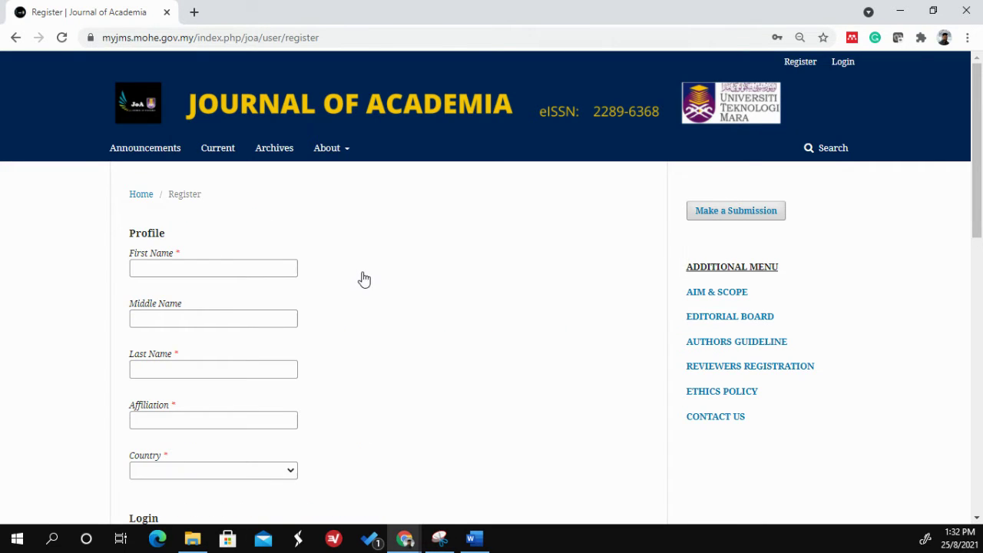
pyautogui.scroll(-6, 362, 279)
pyautogui.scroll(8, 361, 279)
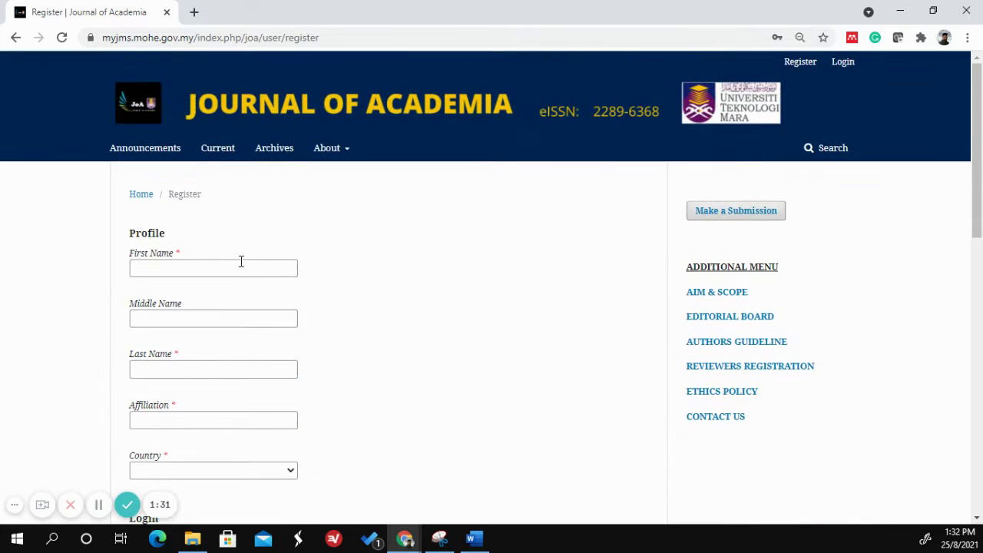
# Fill in the Login username and password, then move down to the reviewer question
pyautogui.click(235, 264)
pyautogui.click(448, 295)
pyautogui.scroll(-1, 345, 317)
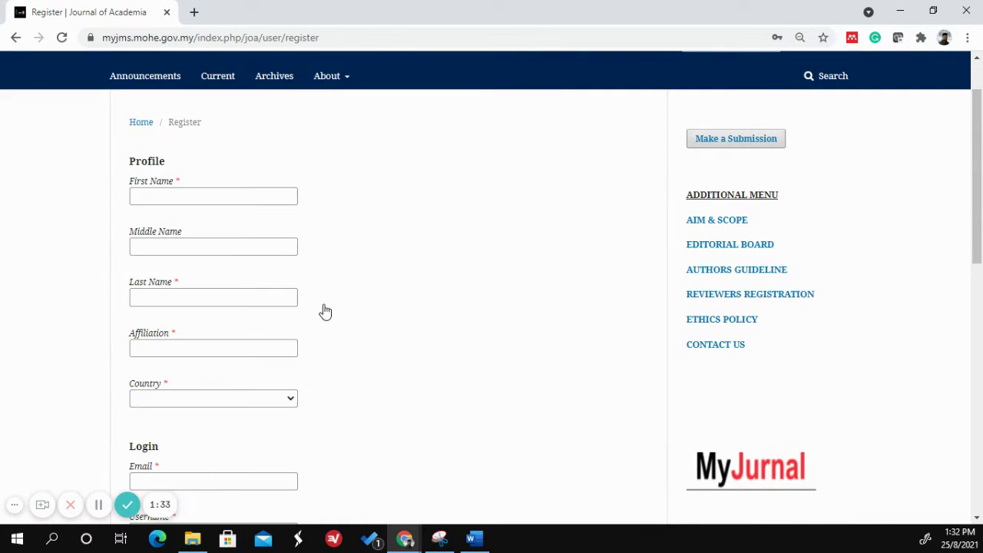
pyautogui.scroll(-1, 331, 292)
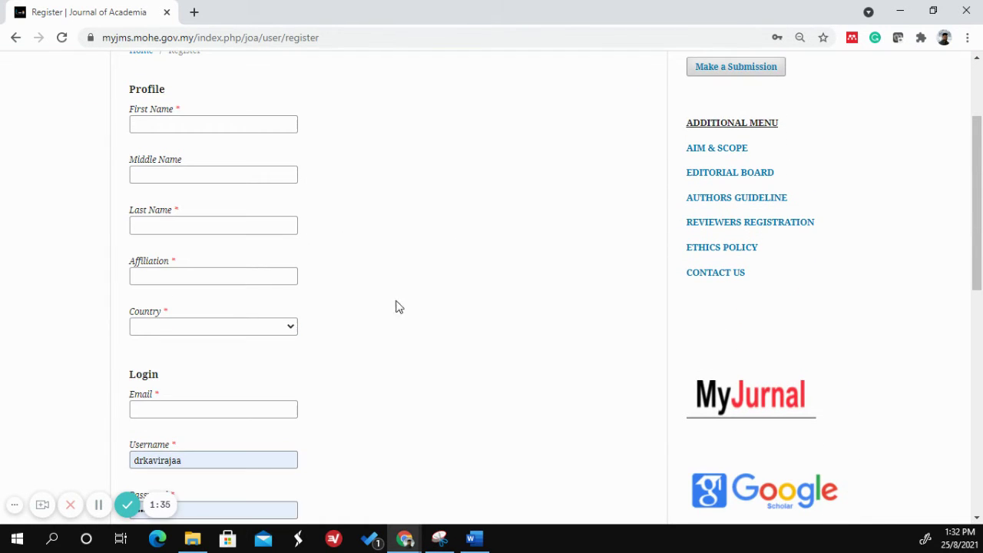
pyautogui.scroll(-1, 377, 301)
pyautogui.scroll(-1, 371, 329)
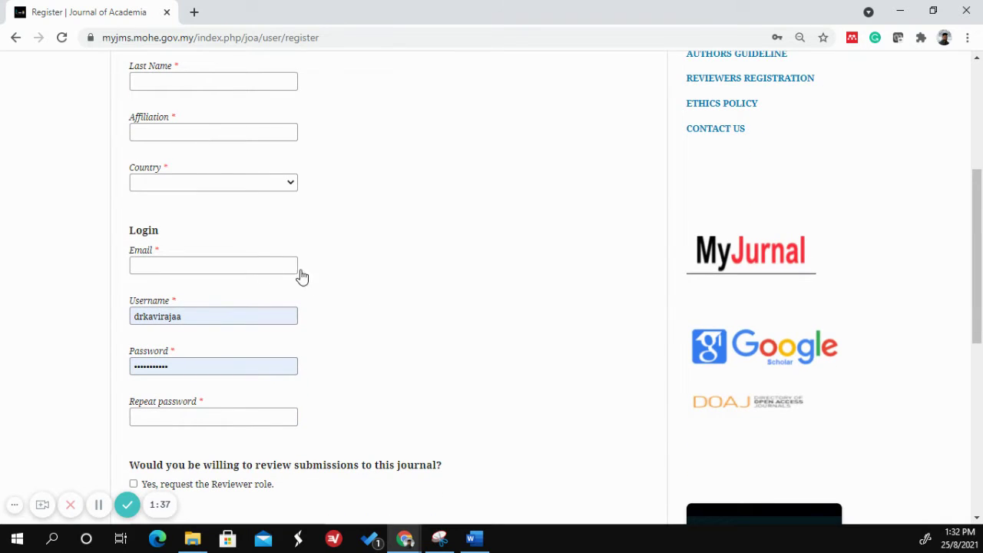
pyautogui.scroll(-1, 388, 322)
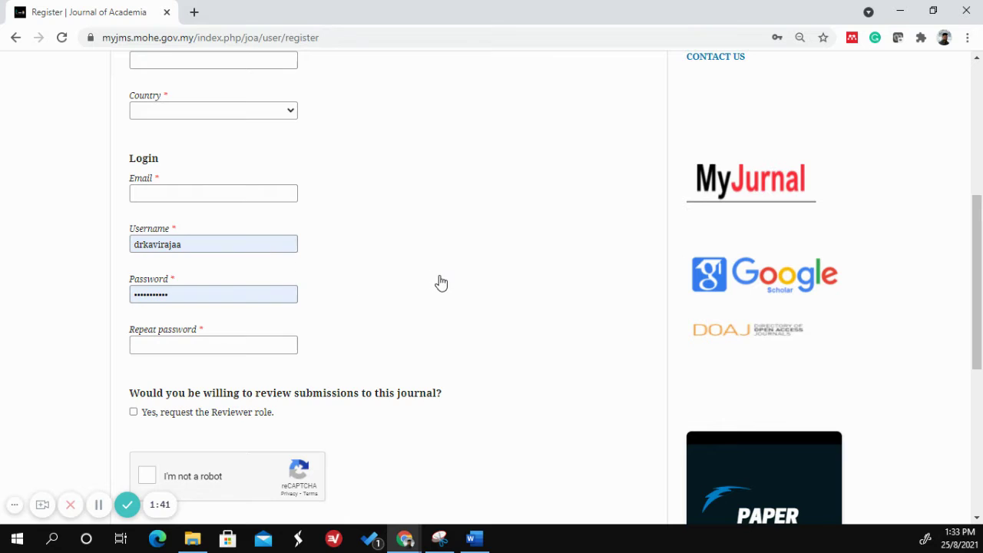
pyautogui.scroll(-1, 335, 278)
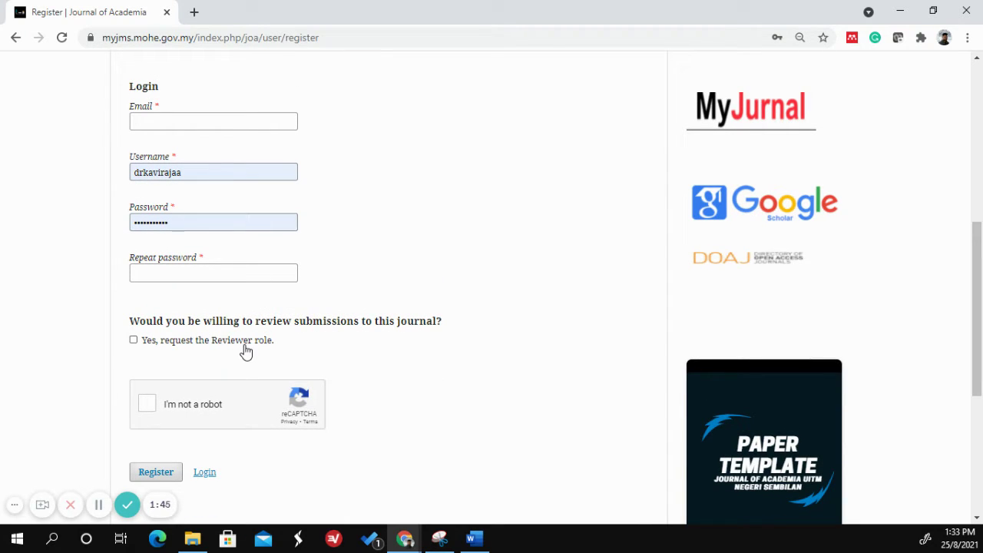
# Request the Reviewer role with interests 'conducting polymer' and 'waste products'
pyautogui.click(134, 344)
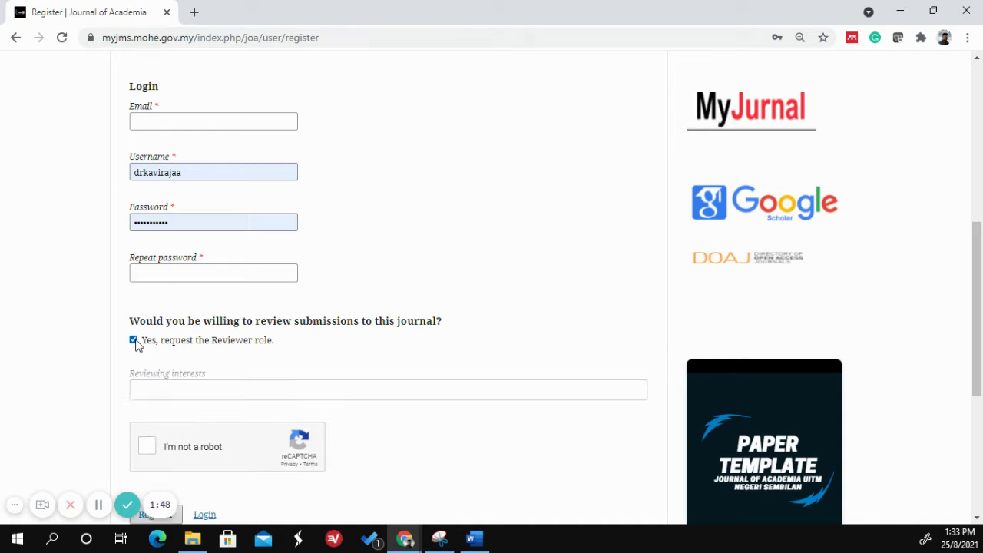
pyautogui.click(258, 396)
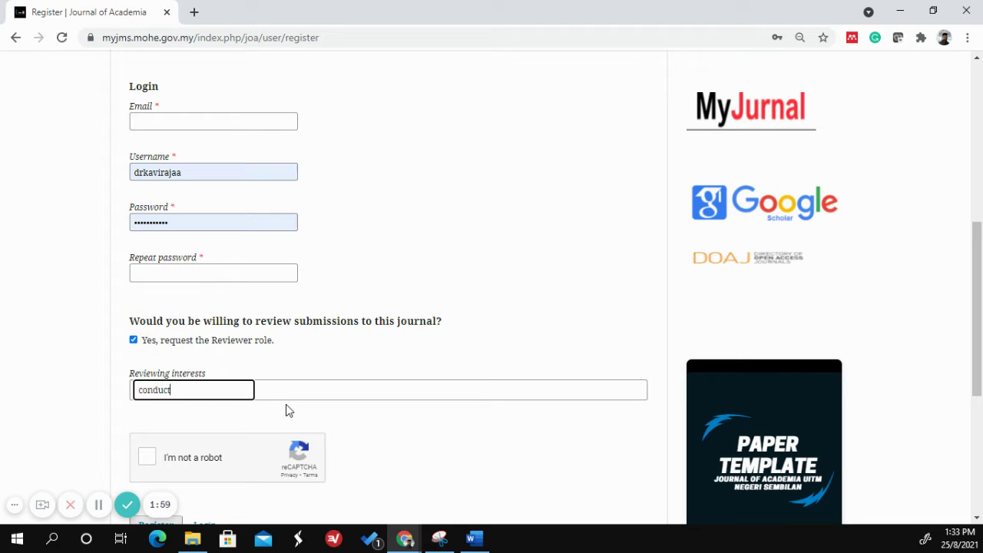
pyautogui.write('olymer')
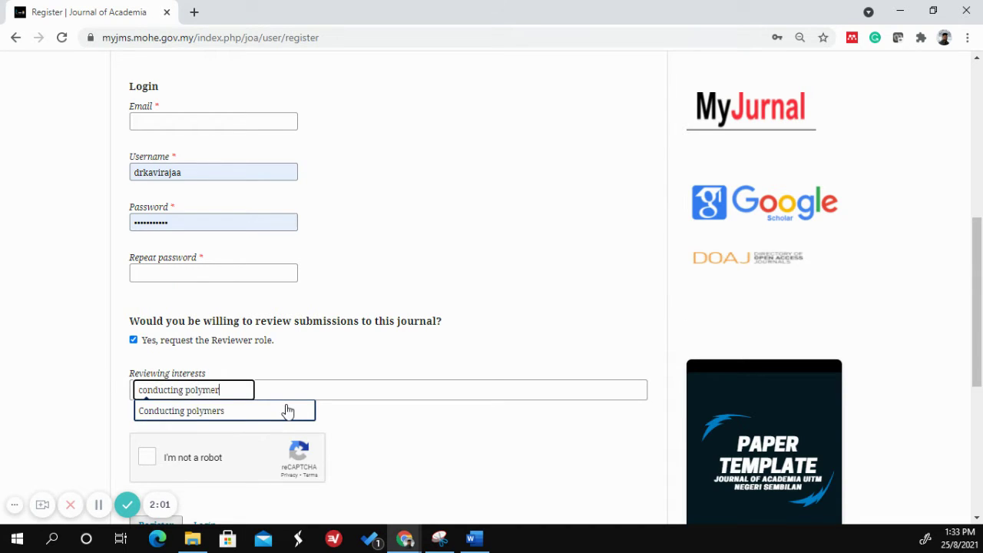
pyautogui.press('Return')
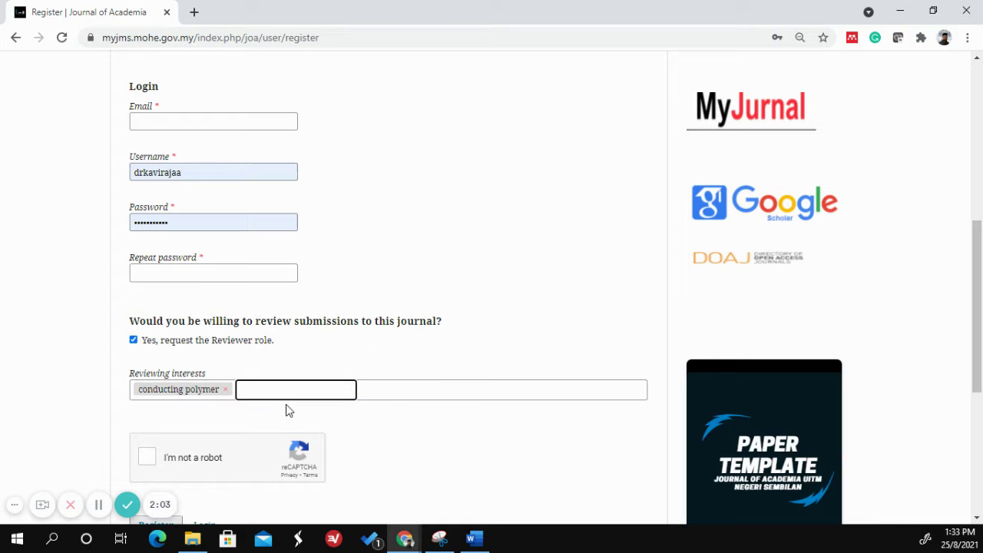
pyautogui.write('waste prod')
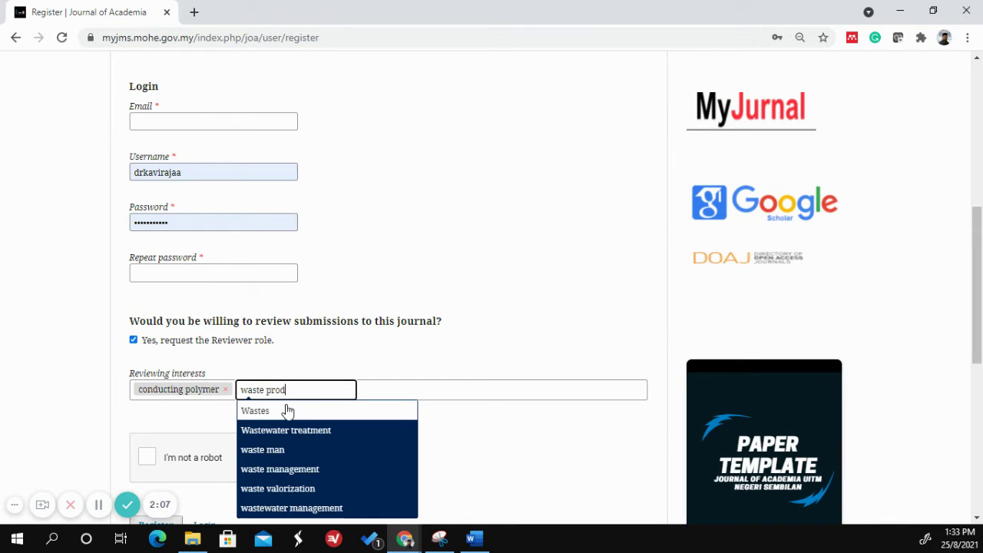
pyautogui.write('ucts')
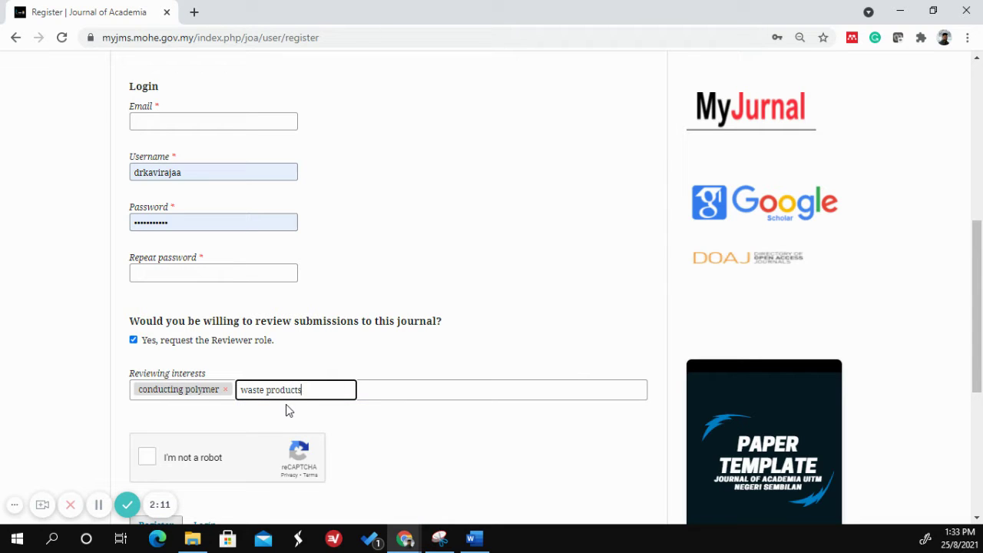
pyautogui.press('Return')
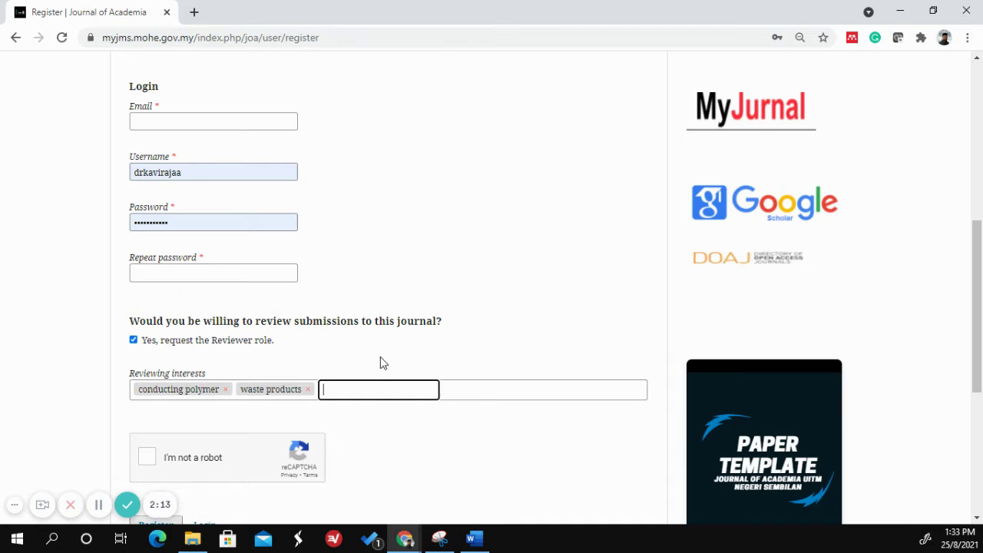
# Tick the reCAPTCHA 'I'm not a robot' box and review the form
pyautogui.scroll(-3, 499, 323)
pyautogui.click(149, 243)
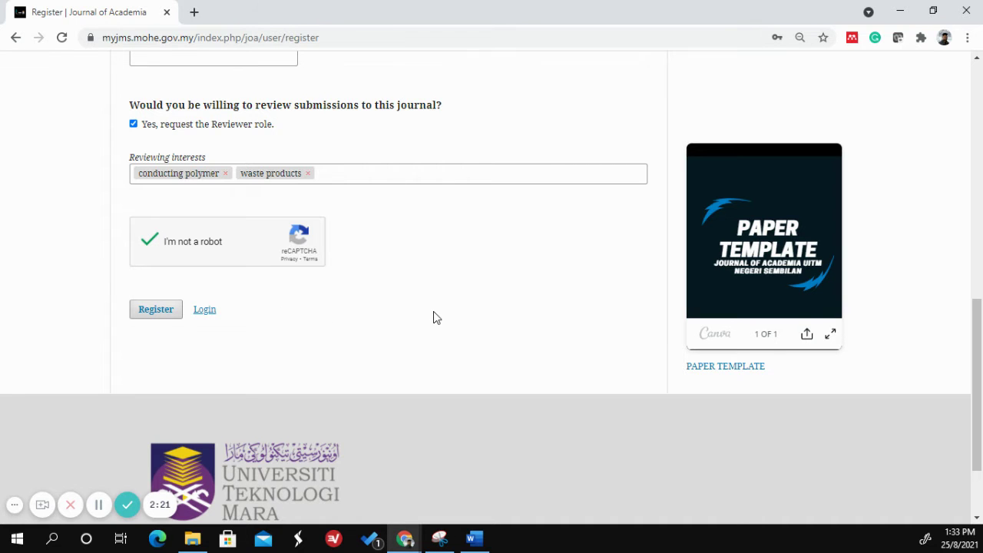
pyautogui.scroll(15, 434, 317)
pyautogui.scroll(-3, 457, 308)
pyautogui.scroll(3, 457, 308)
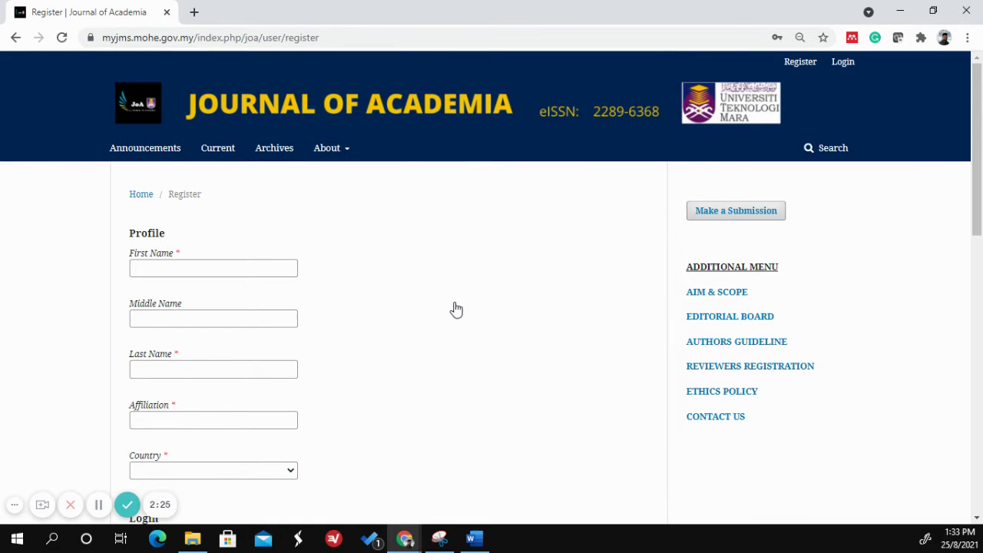
# Log in to the Journal of Academia with the autofilled username and password
pyautogui.click(849, 66)
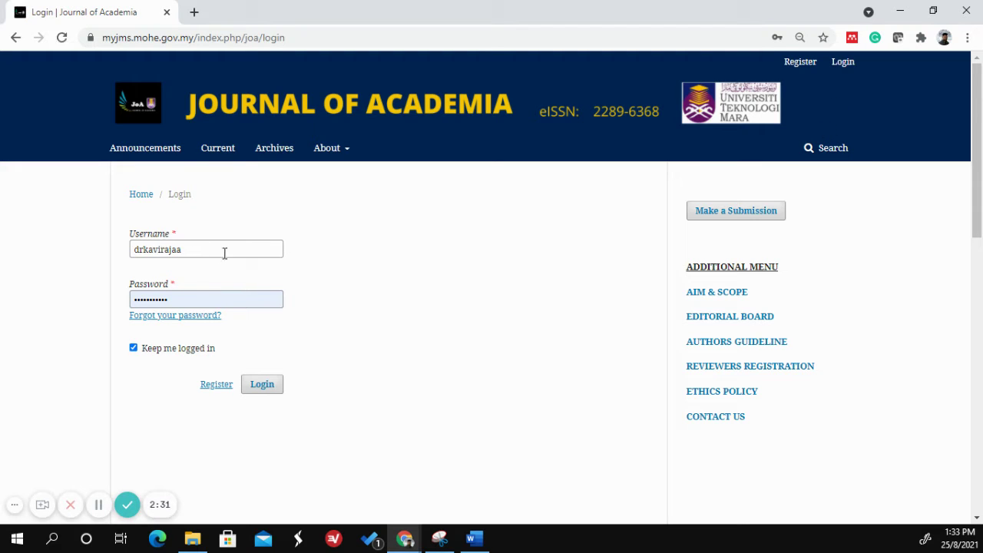
pyautogui.click(273, 388)
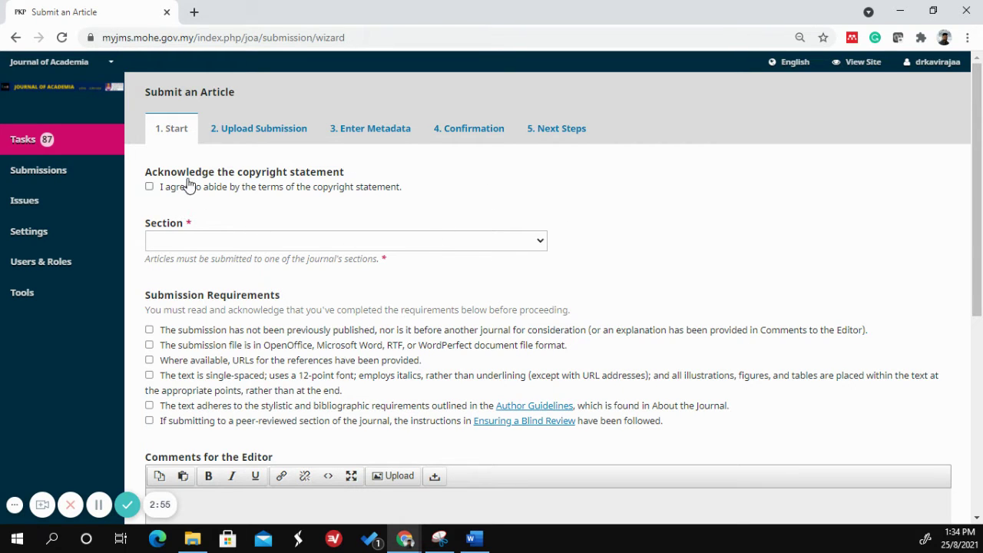
# Agree to the copyright statement and look over the available journal sections
pyautogui.click(149, 186)
pyautogui.click(536, 246)
pyautogui.scroll(-2, 495, 304)
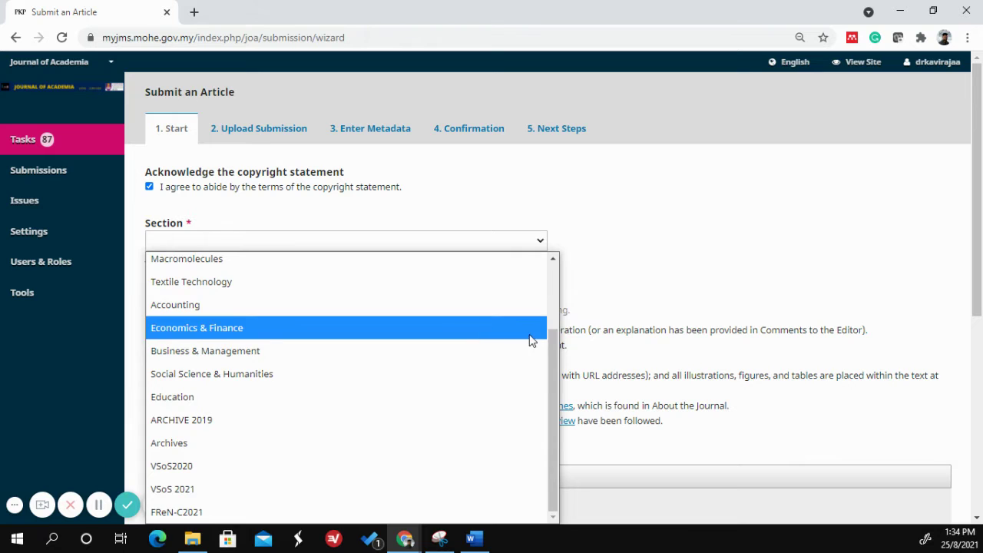
pyautogui.scroll(3, 530, 341)
pyautogui.click(514, 210)
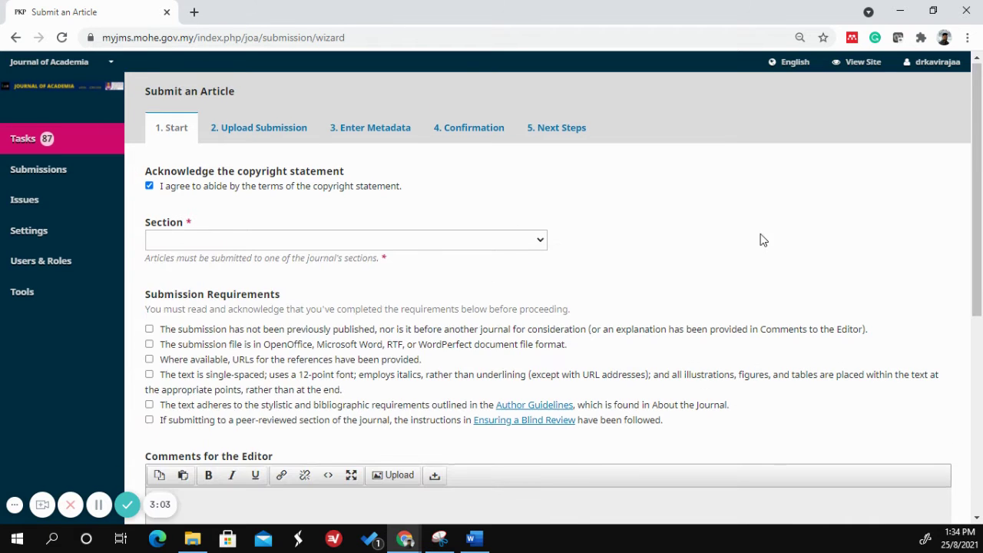
pyautogui.scroll(-2, 748, 250)
pyautogui.scroll(1, 750, 251)
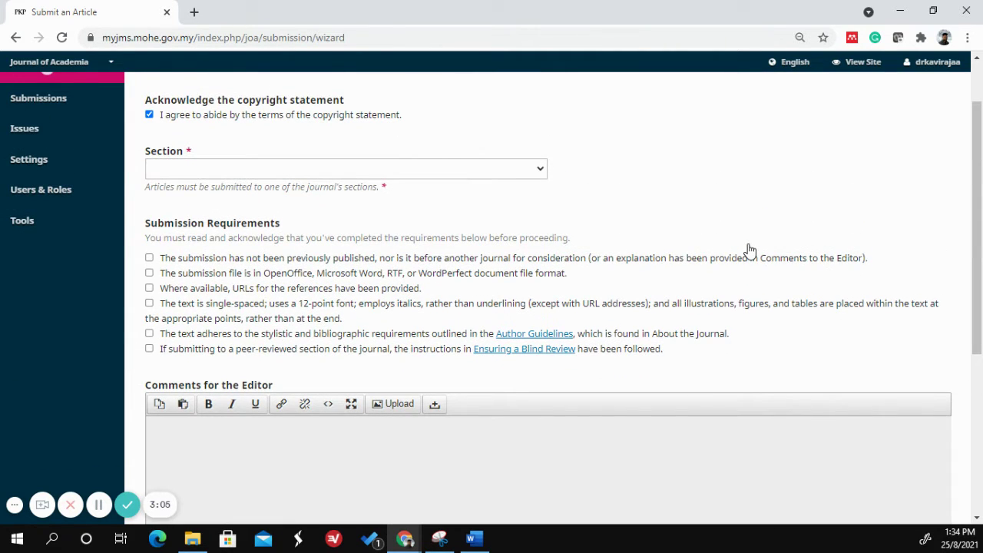
# Set the submission's Section to VSoS 2021
pyautogui.click(537, 170)
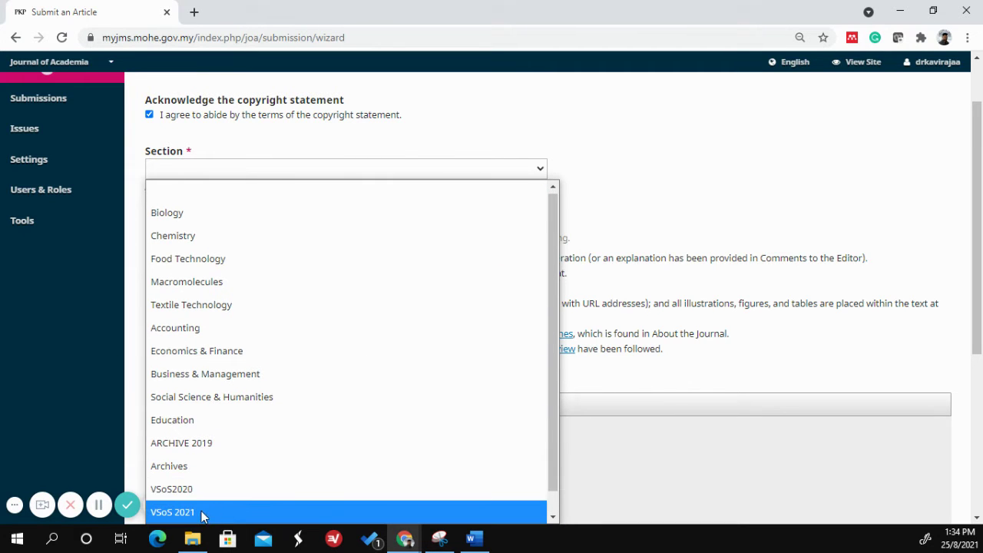
pyautogui.scroll(-2, 673, 401)
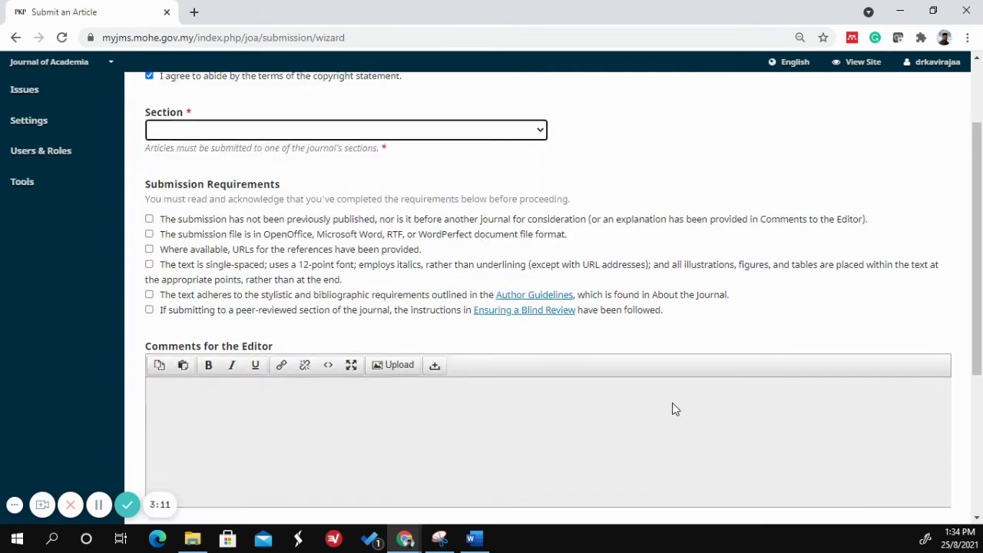
pyautogui.scroll(1, 520, 175)
pyautogui.click(495, 97)
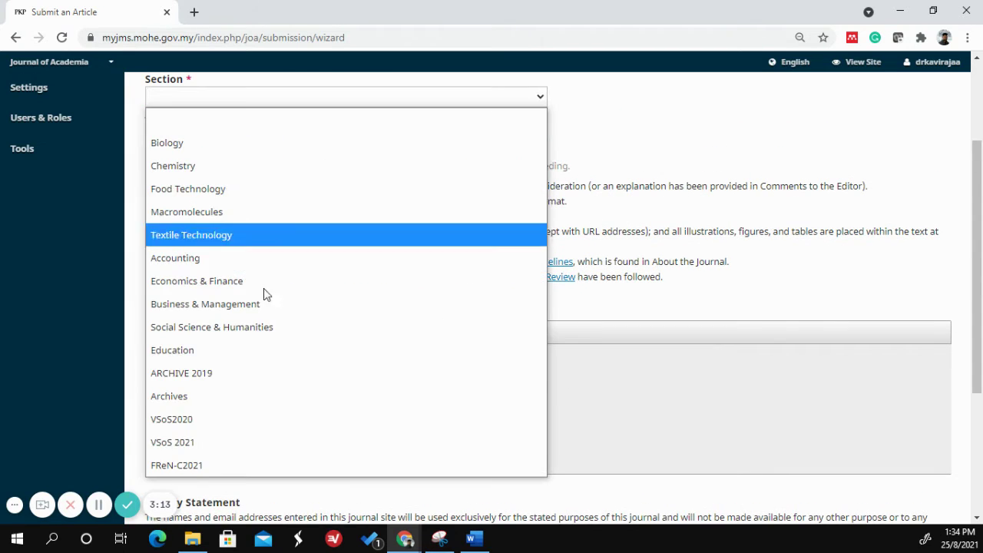
pyautogui.click(190, 448)
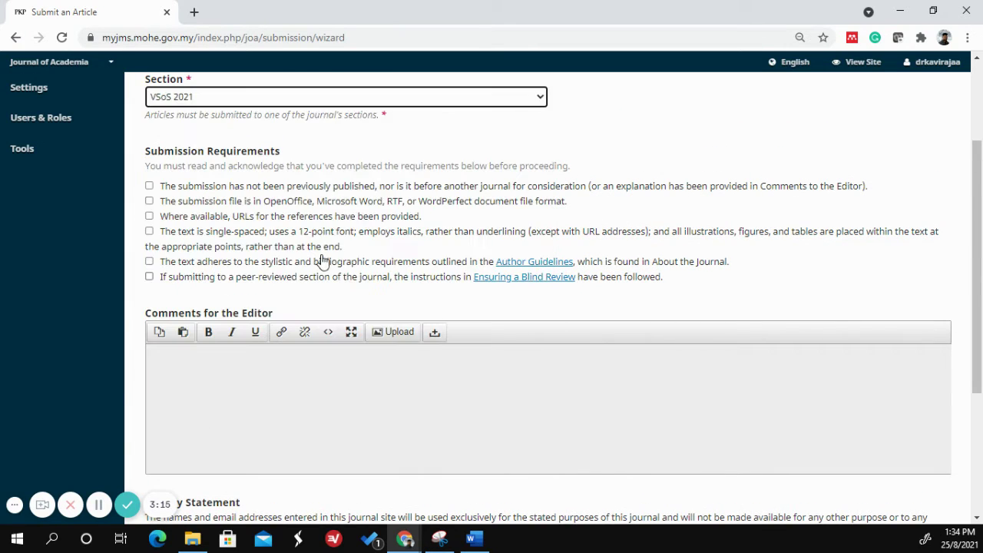
pyautogui.scroll(2, 301, 287)
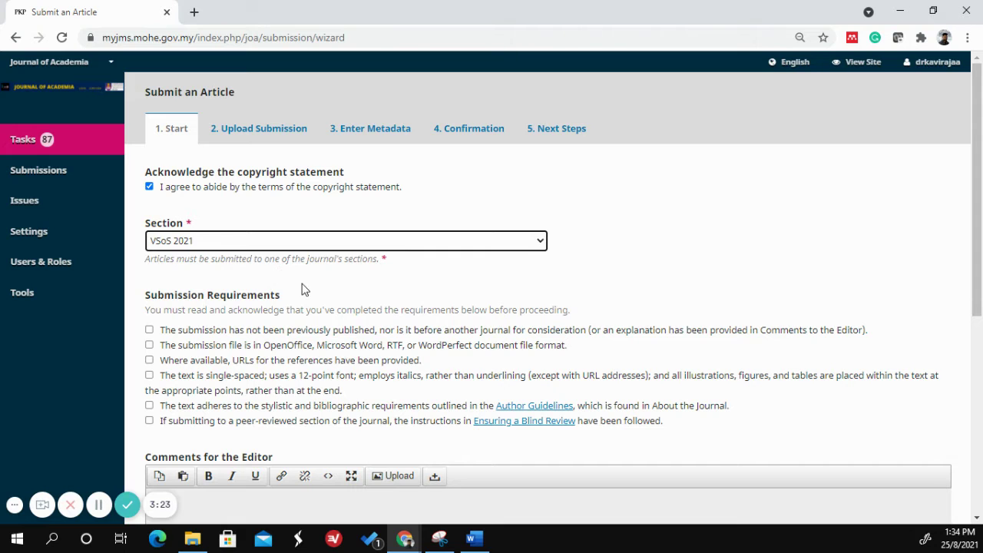
pyautogui.click(296, 246)
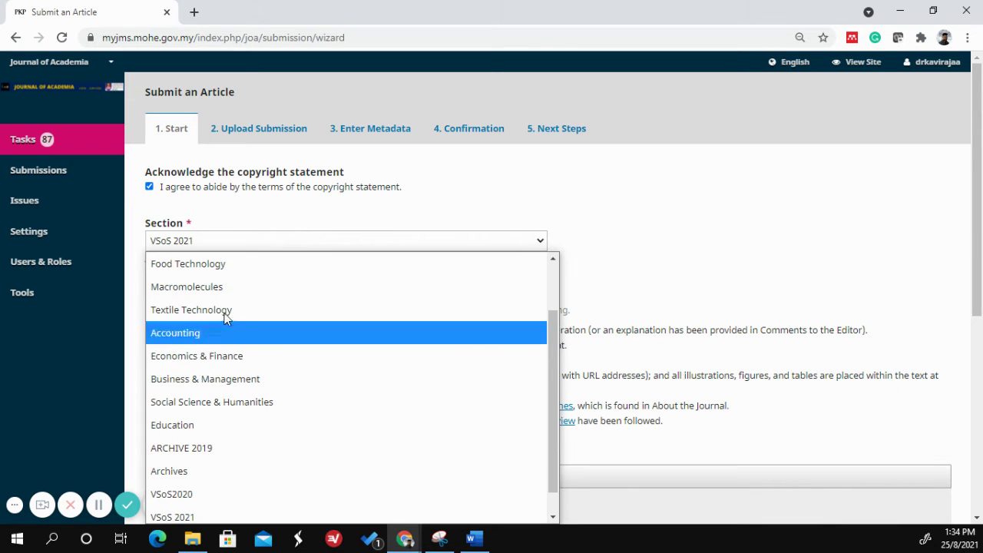
pyautogui.scroll(2, 242, 288)
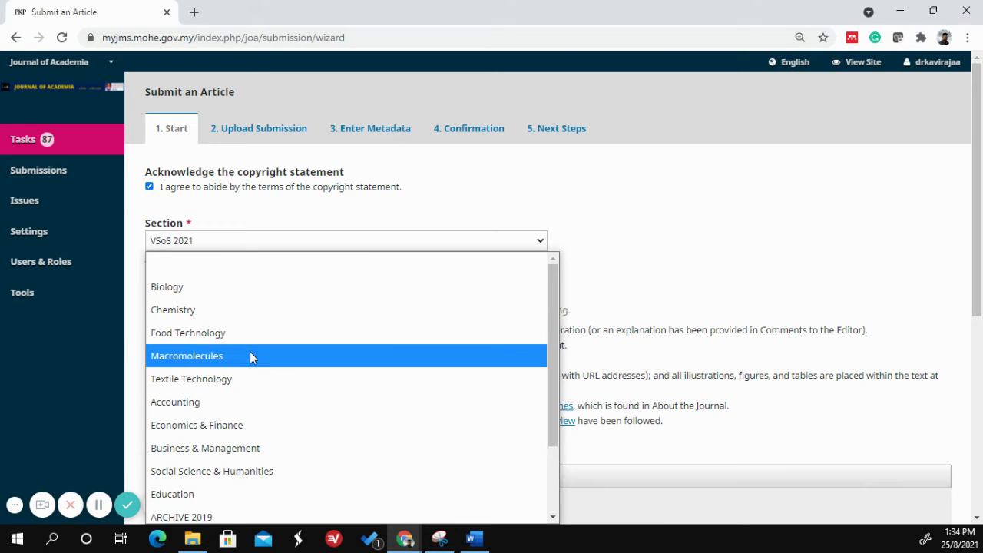
pyautogui.scroll(-2, 251, 356)
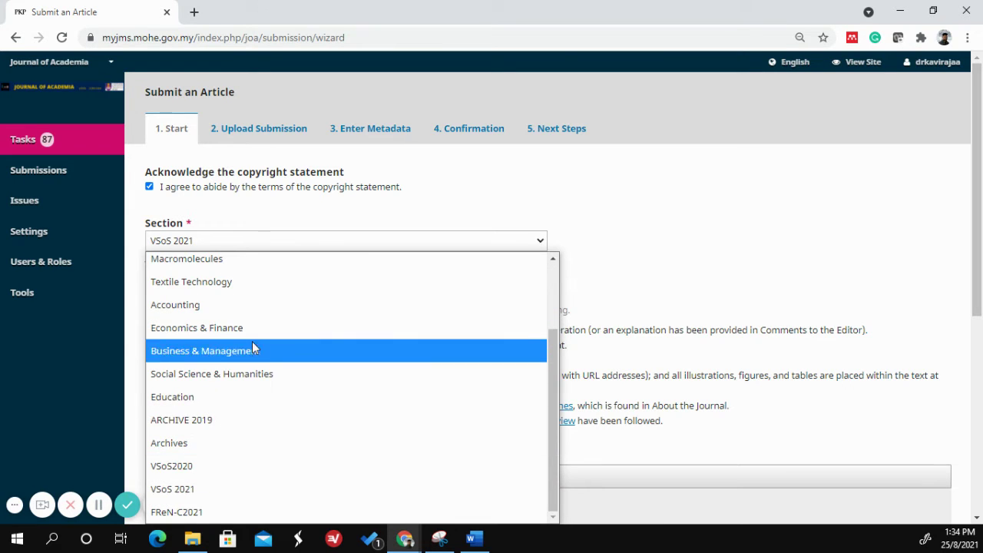
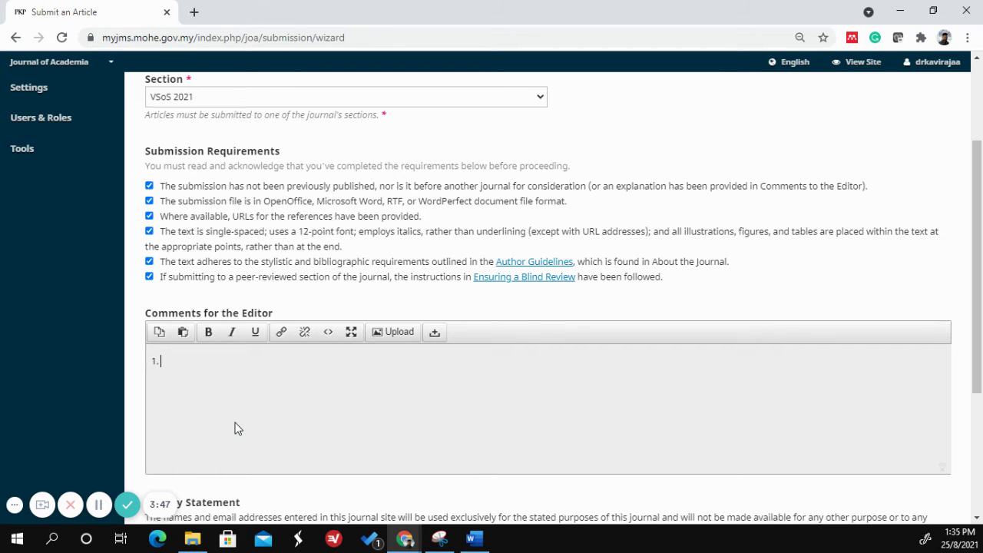
# Write the two-point editor comment: details of 2-3 potential reviewers (full name, affiliation, email), none from the authors' affiliation
pyautogui.write('o')
pyautogui.press('BackSpace')
pyautogui.write('the detail')
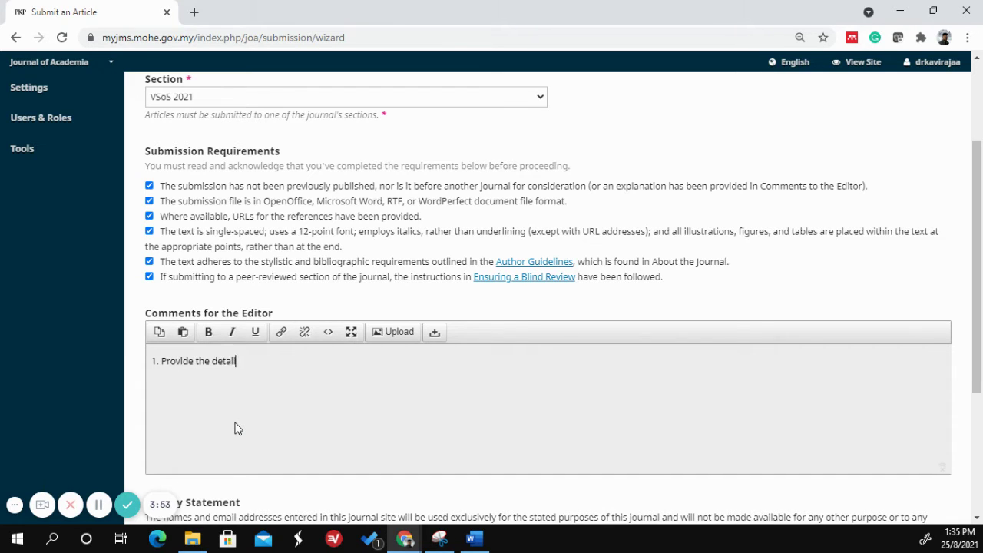
pyautogui.write('s of potential reviewers (F')
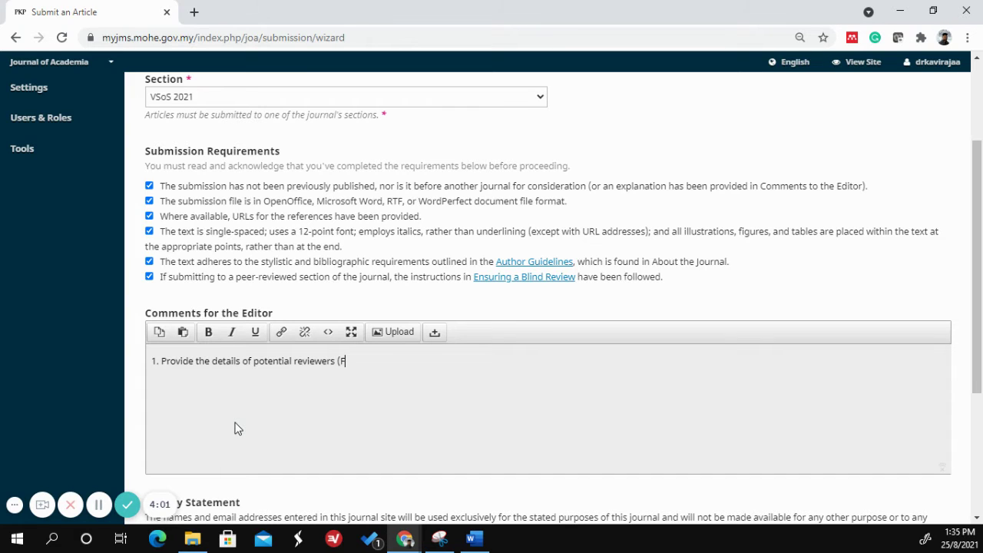
pyautogui.write('ull name, affiliation,')
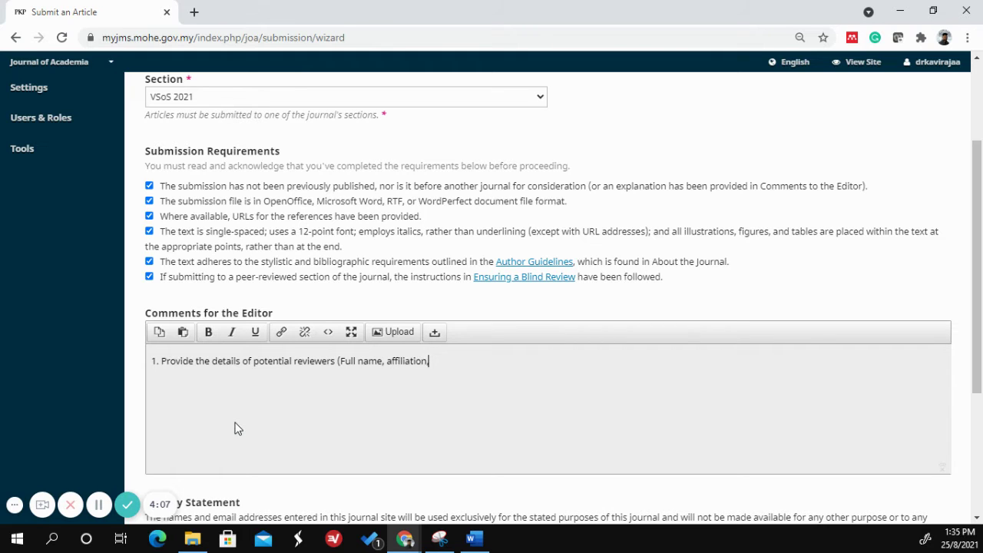
pyautogui.write(' email')
pyautogui.click(253, 363)
pyautogui.write('2-3')
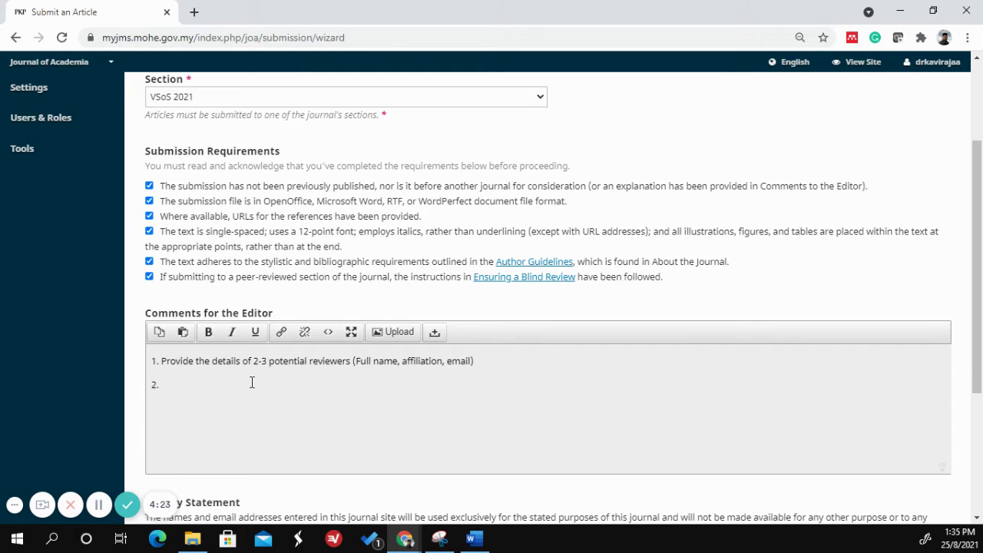
pyautogui.write('ese reviewers are co')
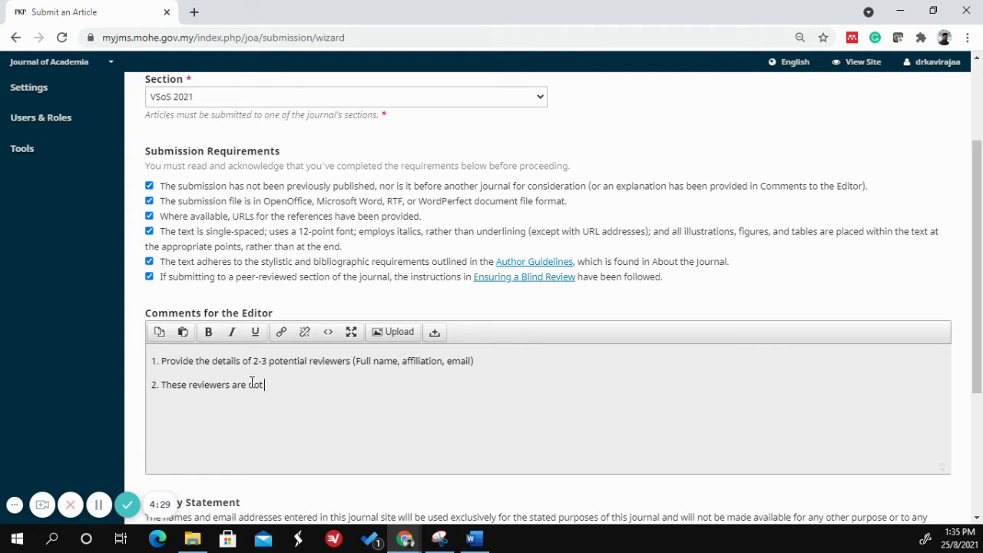
pyautogui.write('t from the same affiliation ')
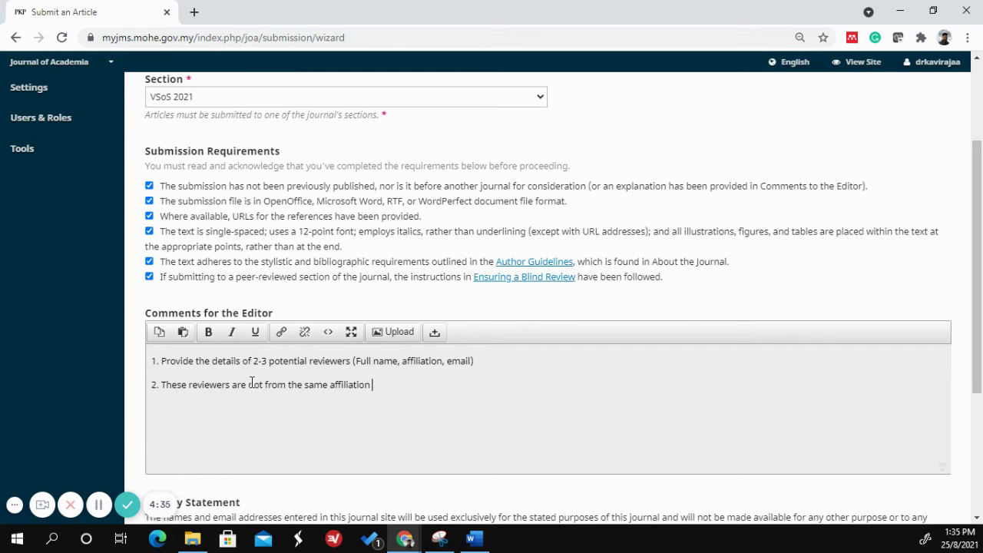
pyautogui.write('from the authors.')
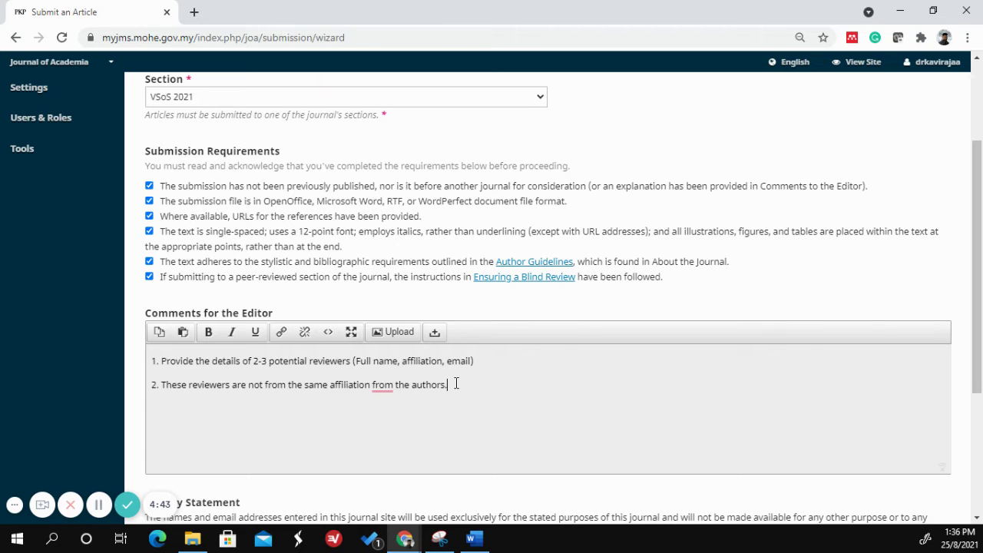
pyautogui.scroll(-3, 499, 407)
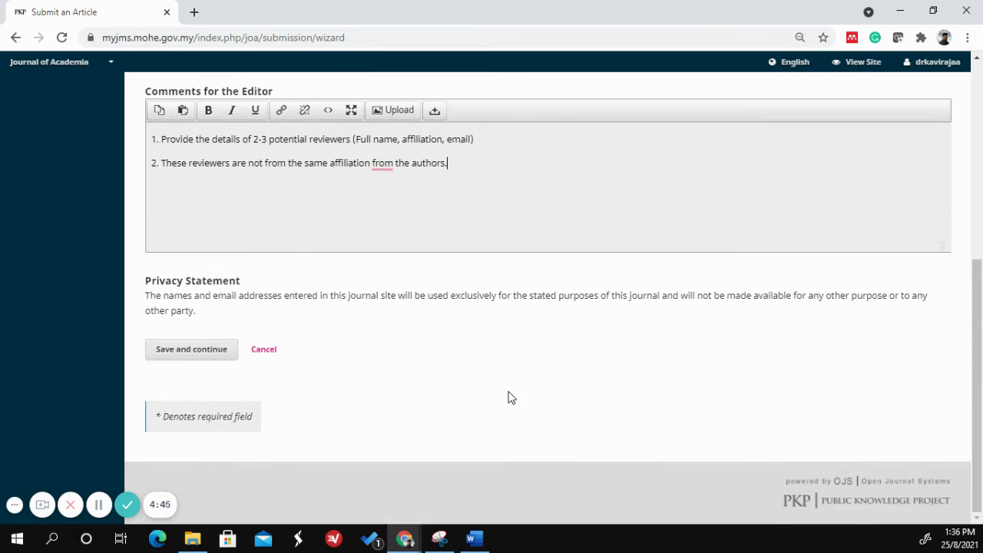
# Save the start step and set the upload's article component to Article Text
pyautogui.click(198, 353)
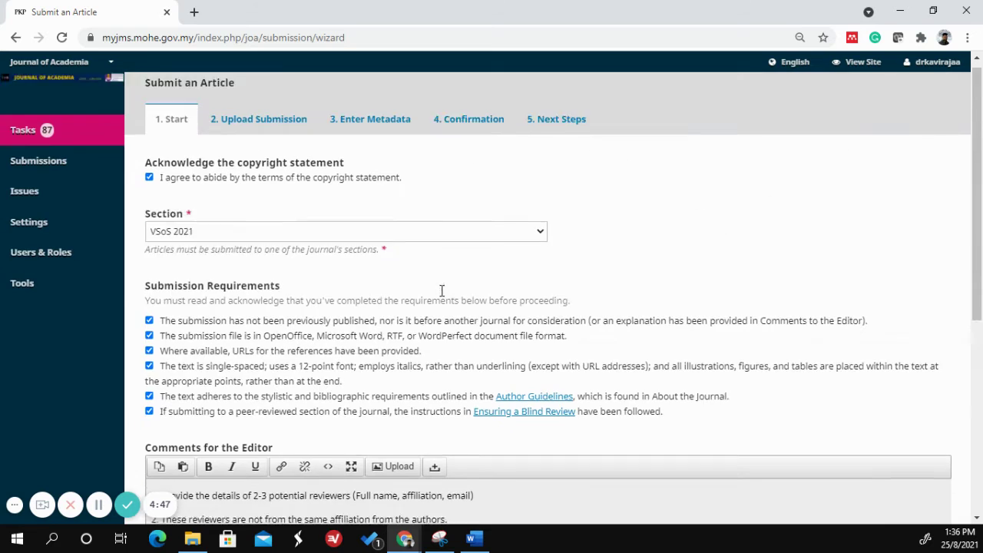
pyautogui.scroll(-5, 446, 296)
pyautogui.click(200, 356)
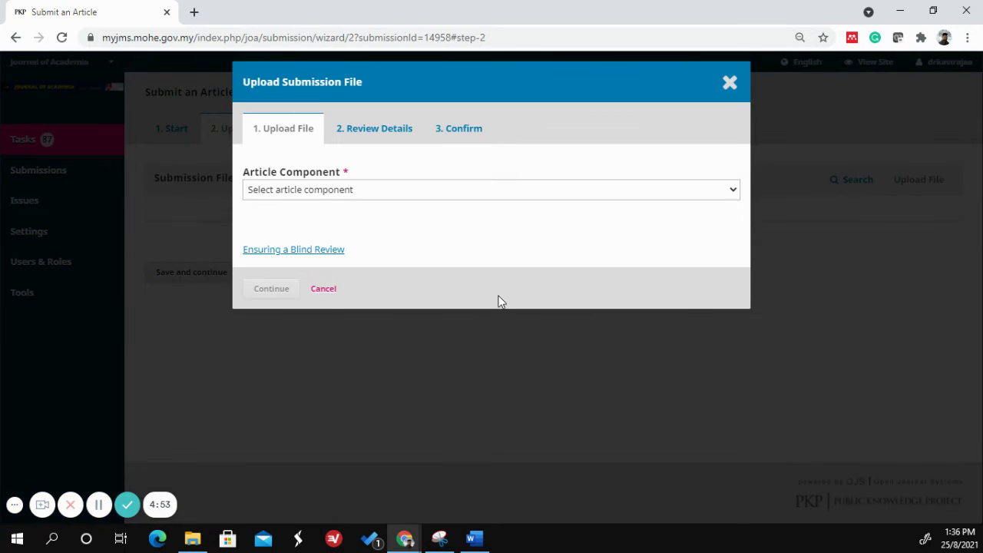
pyautogui.click(385, 191)
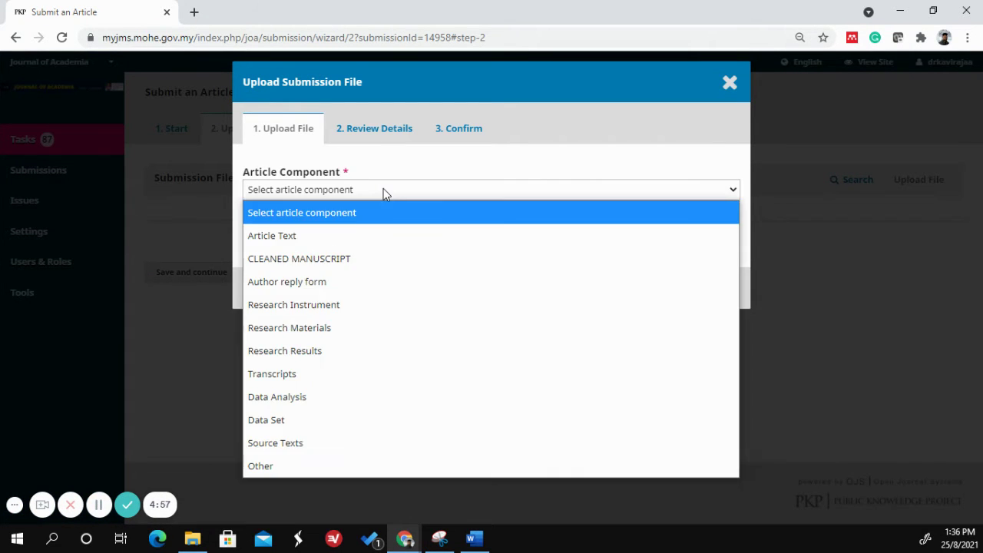
pyautogui.click(341, 237)
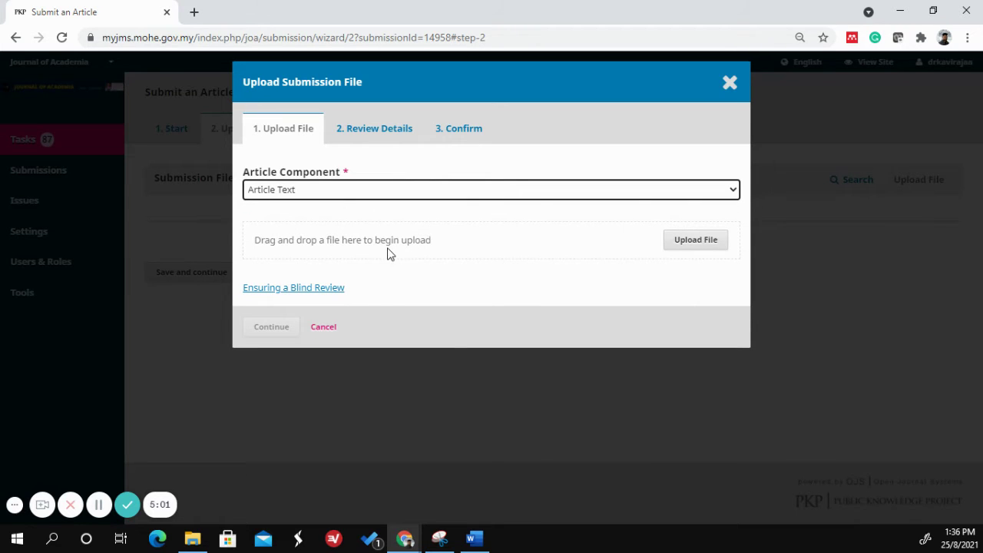
pyautogui.click(475, 539)
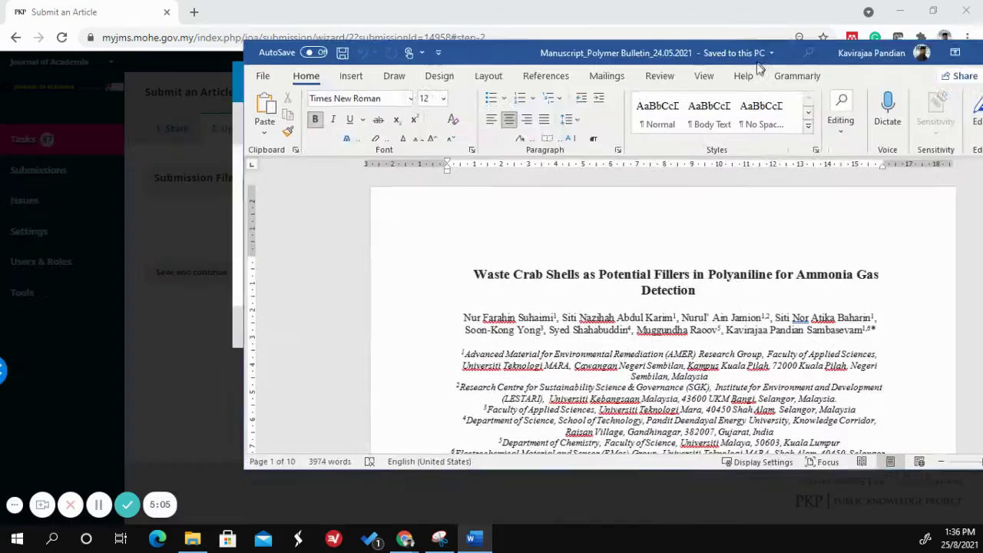
# Maximize the Word polymer manuscript, scroll through its pages, then minimize Word
pyautogui.moveTo(777, 63); pyautogui.dragTo(644, 83)
pyautogui.click(876, 67)
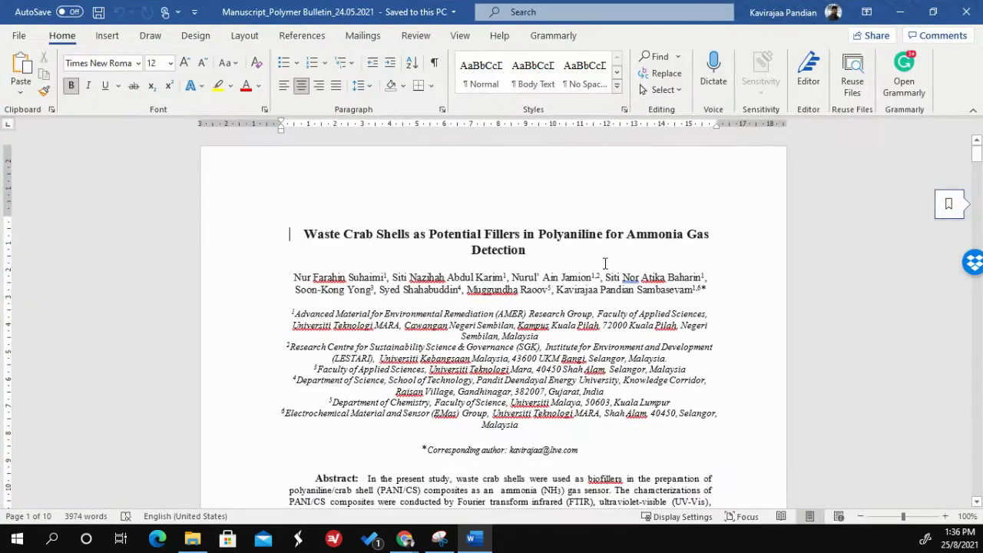
pyautogui.scroll(-4, 607, 265)
pyautogui.scroll(-15, 616, 267)
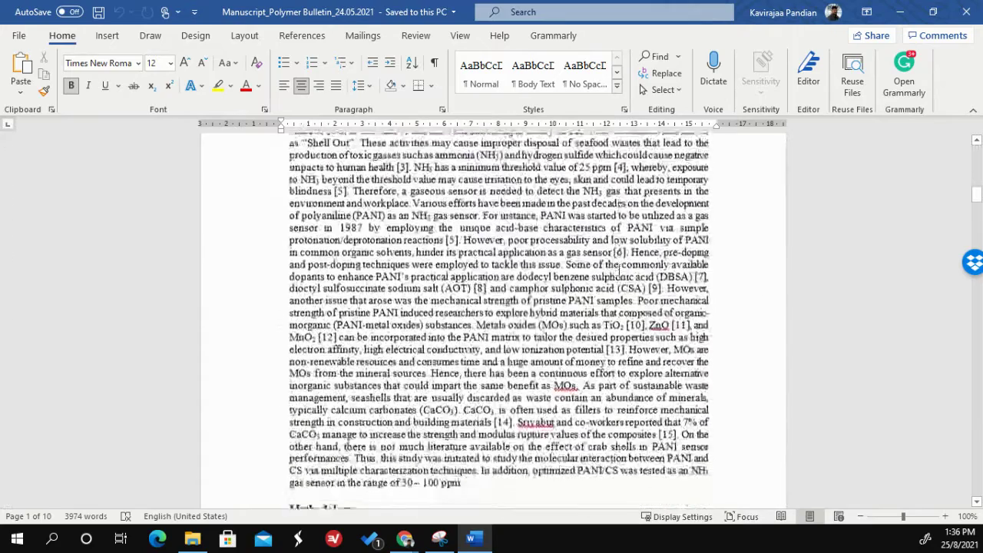
pyautogui.scroll(18, 617, 272)
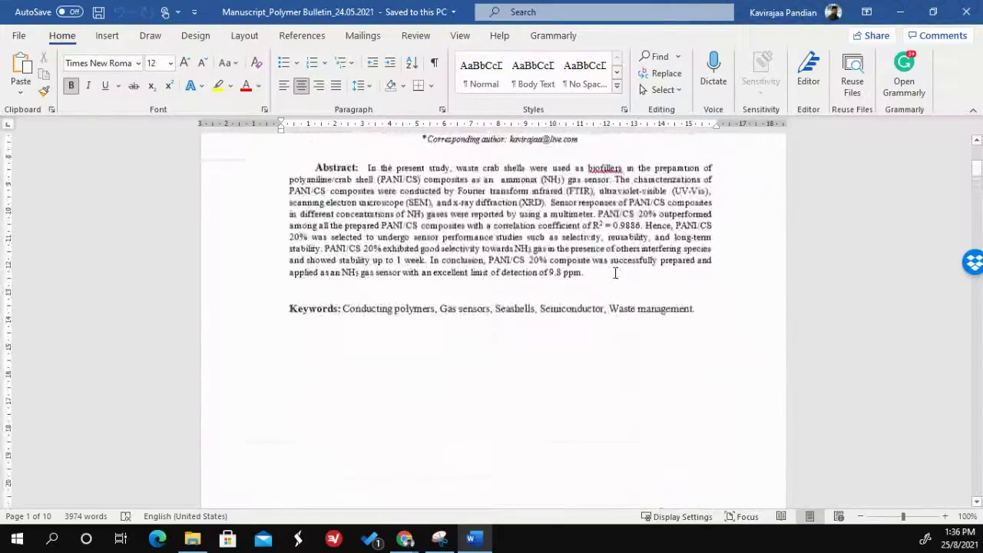
pyautogui.scroll(1, 617, 272)
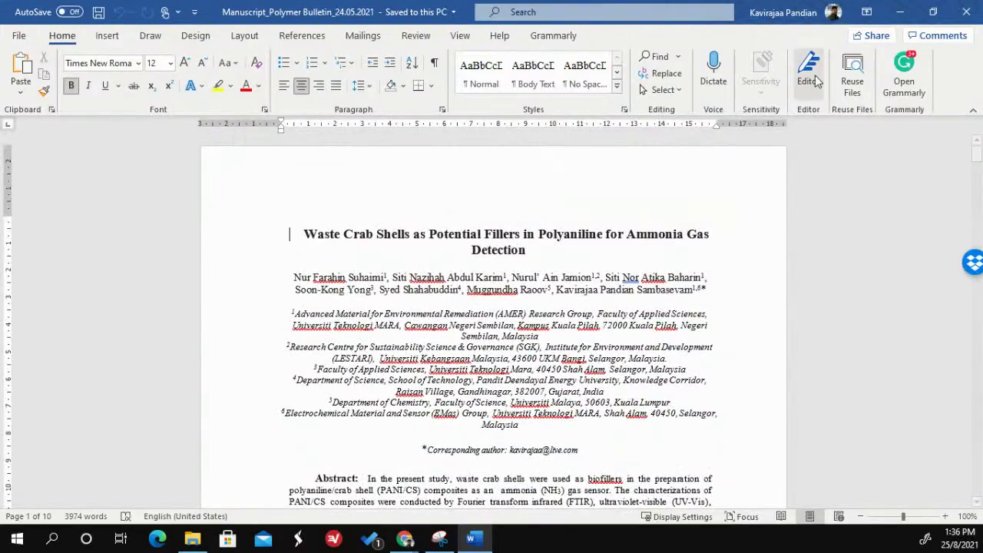
pyautogui.click(899, 12)
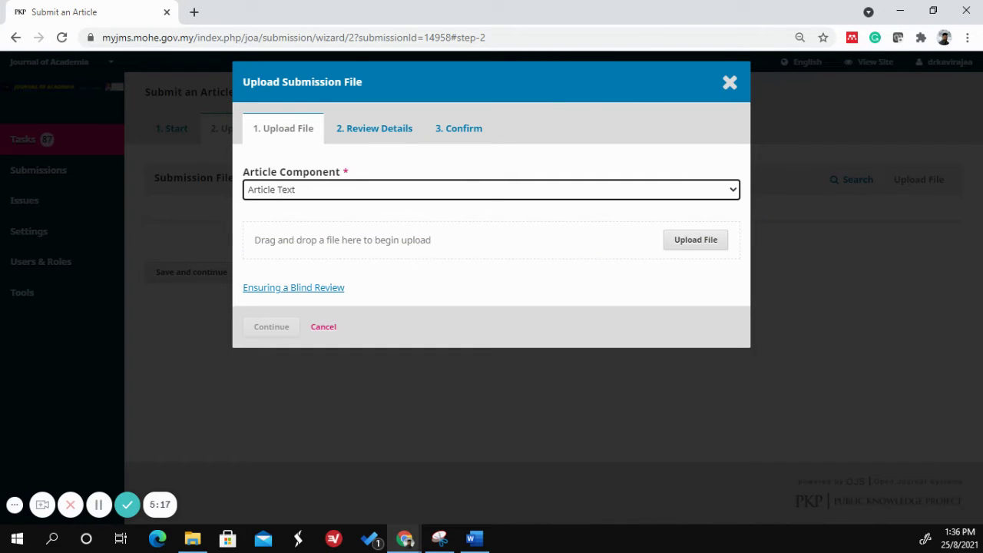
# Drag the manuscript file from its folder into the upload area and continue to review details
pyautogui.hotkey('alt', 'Tab')
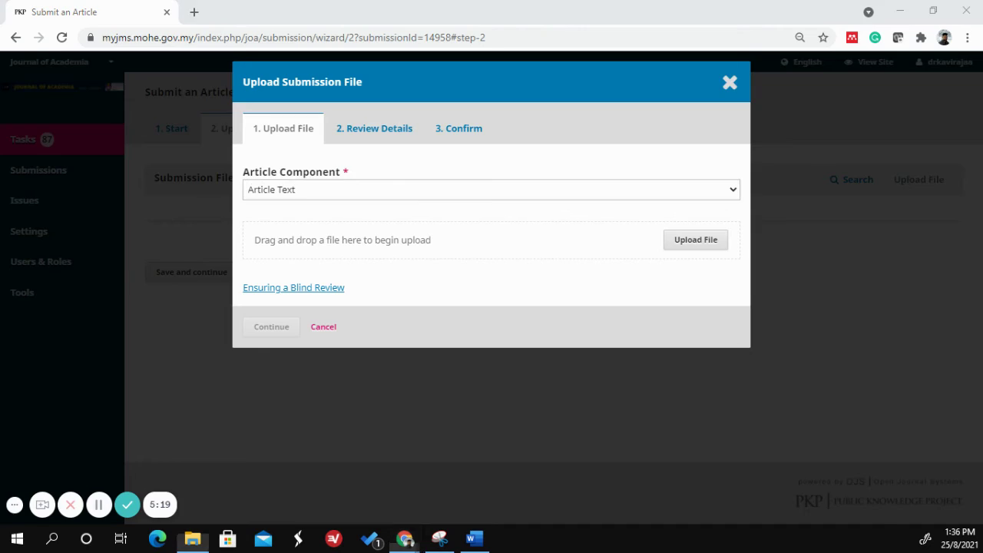
pyautogui.moveTo(368, 5); pyautogui.dragTo(382, 293)
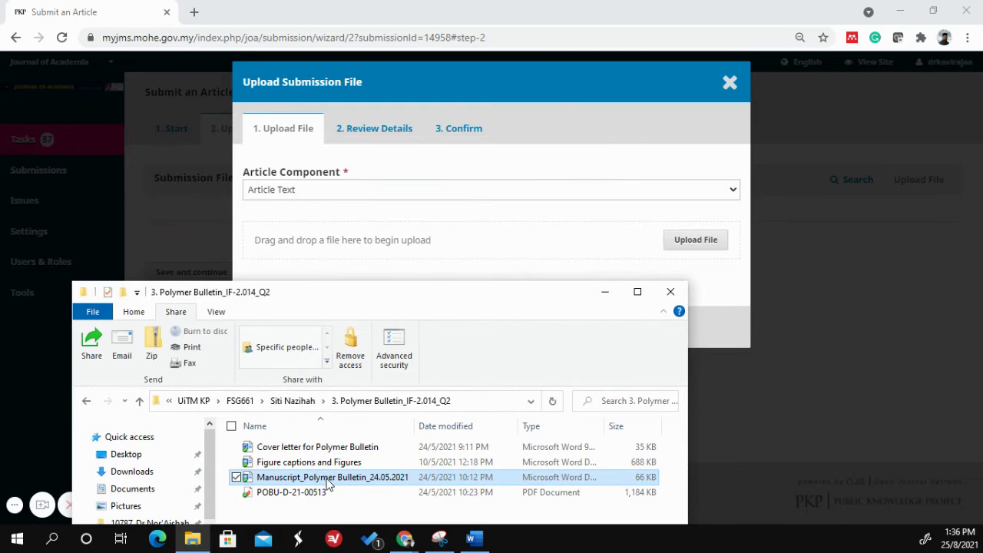
pyautogui.moveTo(328, 478); pyautogui.dragTo(388, 259)
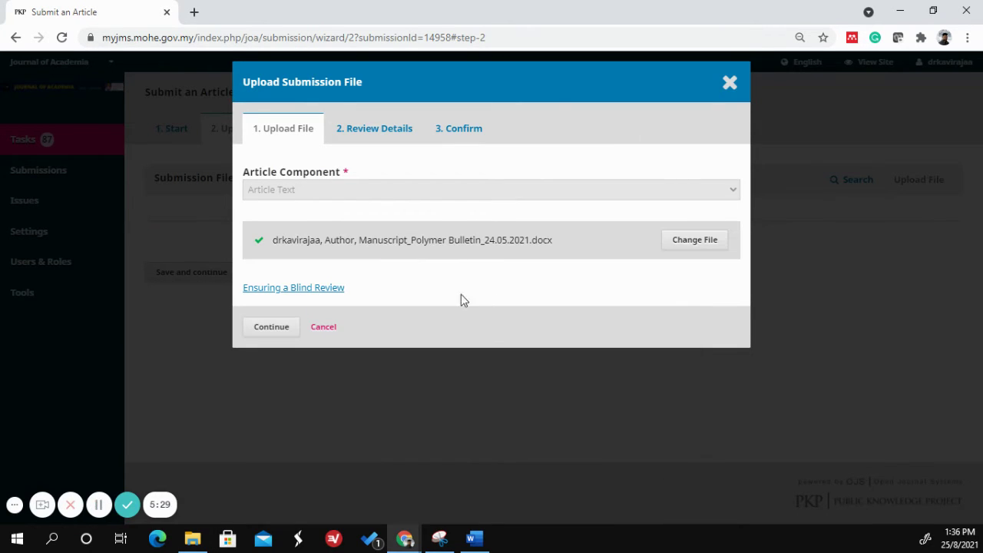
pyautogui.click(271, 328)
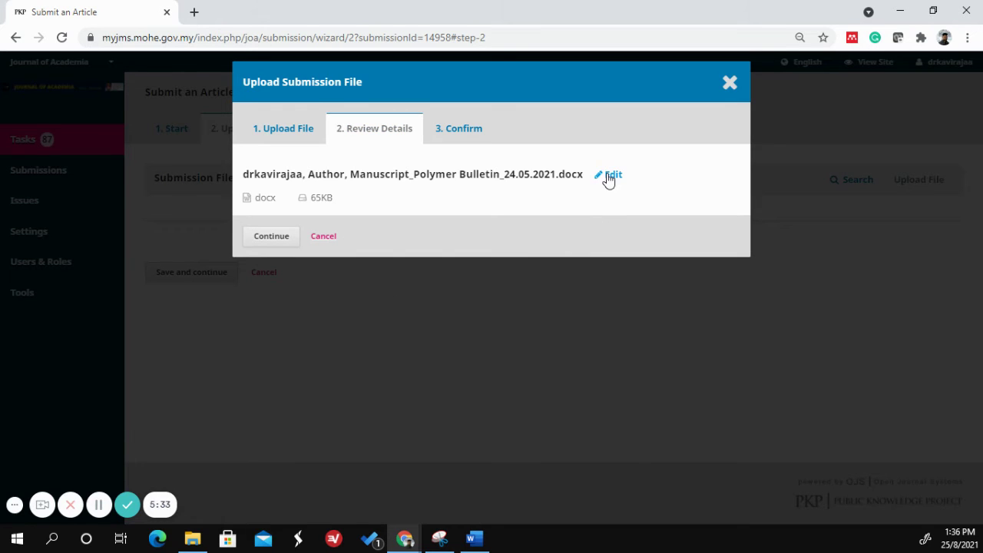
# Rename the uploaded file to Chem002 and complete the upload
pyautogui.click(608, 179)
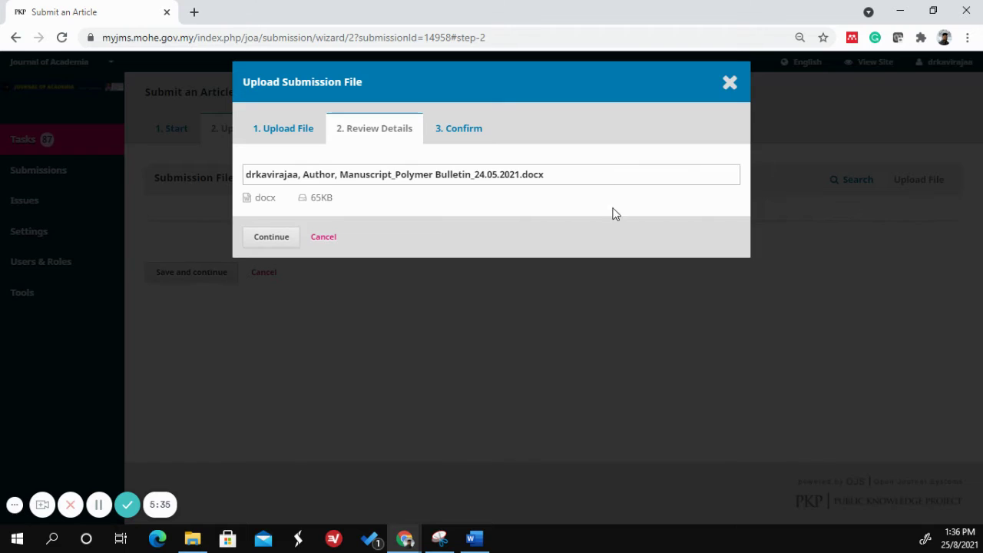
pyautogui.moveTo(588, 180); pyautogui.dragTo(238, 186)
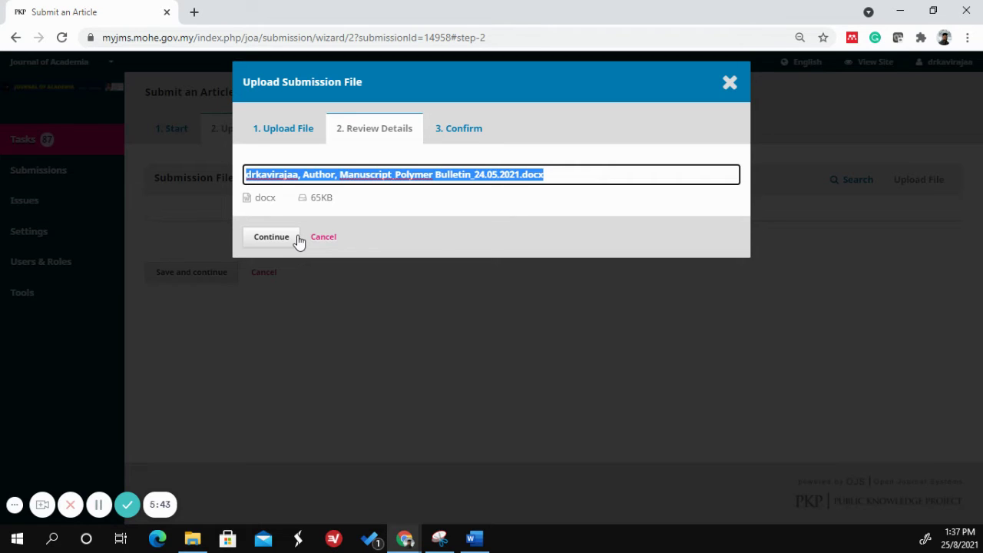
pyautogui.write('Chem')
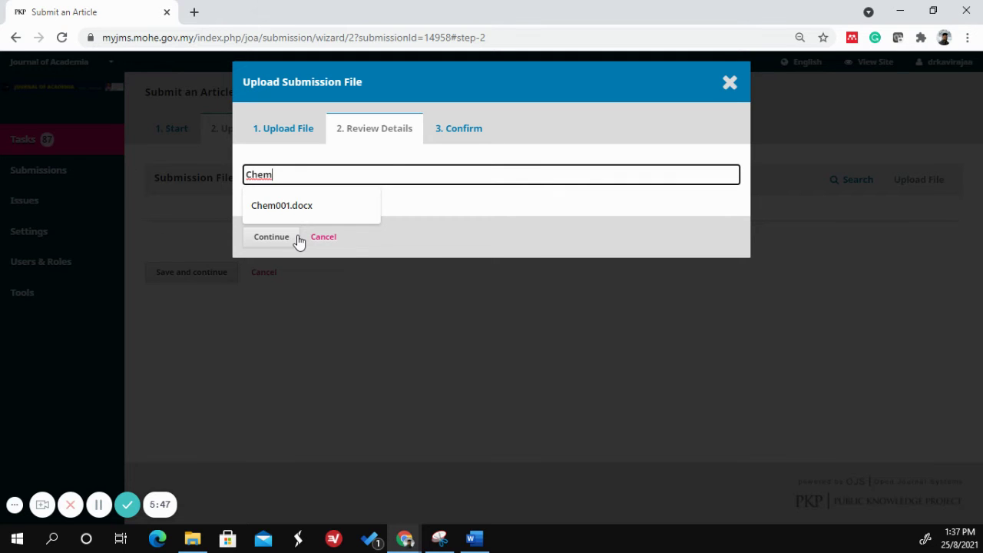
pyautogui.write('002')
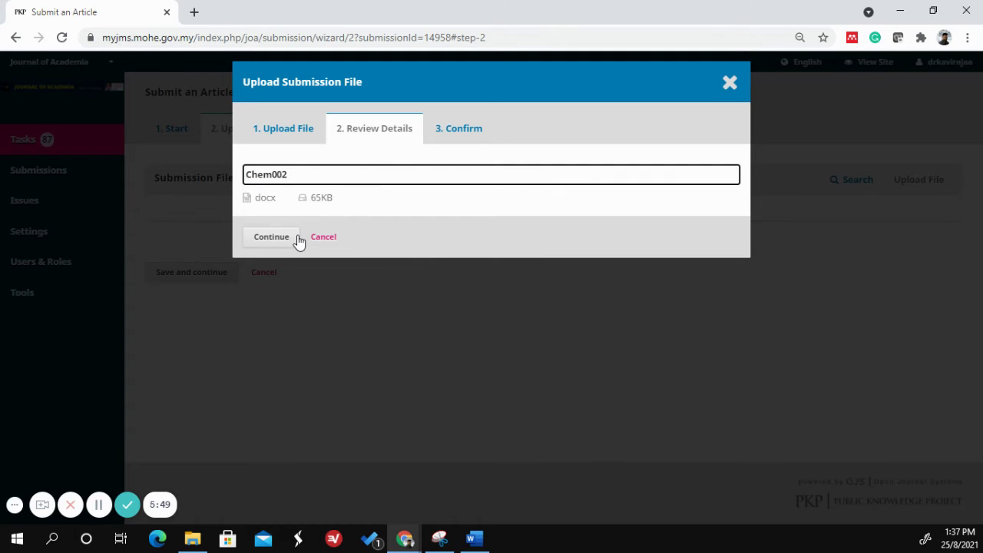
pyautogui.click(271, 238)
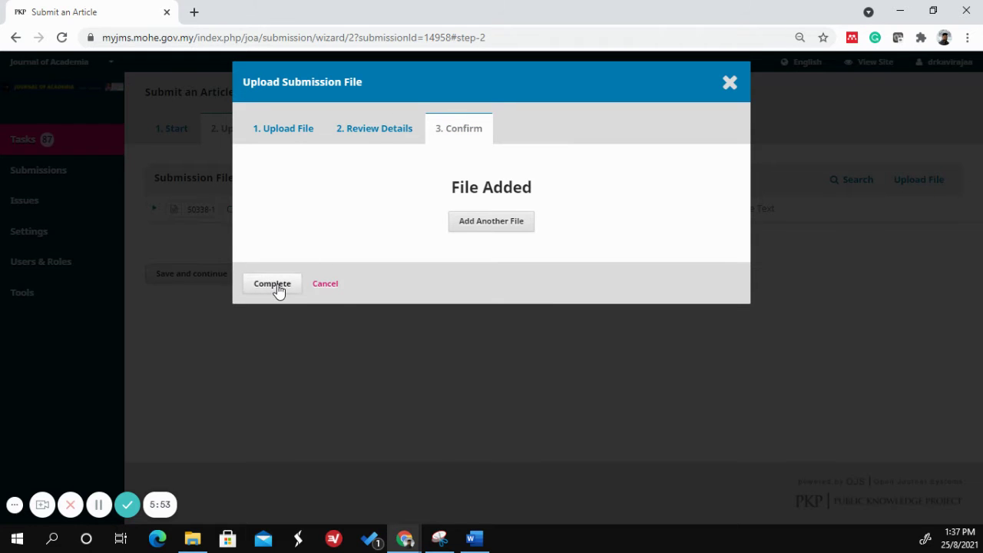
pyautogui.click(273, 285)
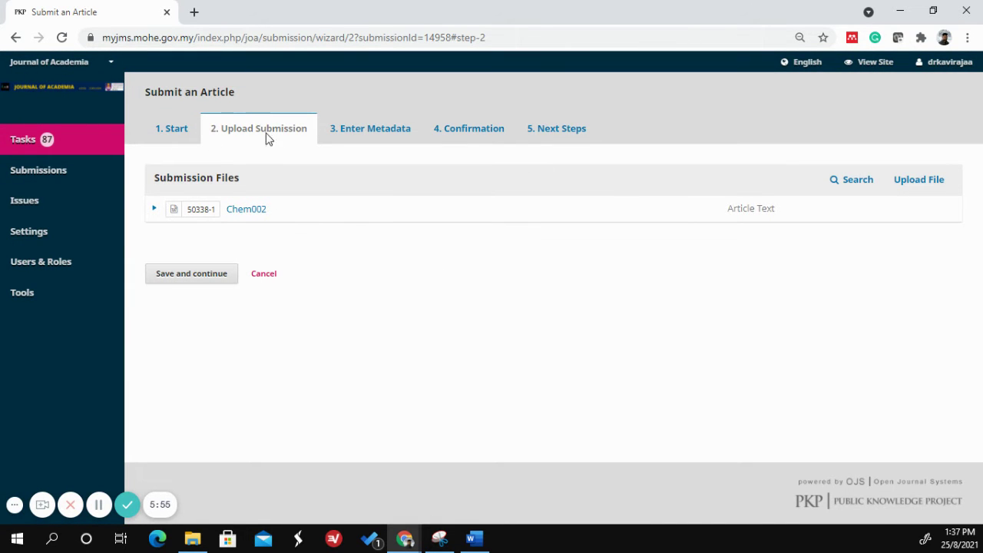
# Save the uploaded file, then copy the article title from Word into the Title field
pyautogui.click(204, 281)
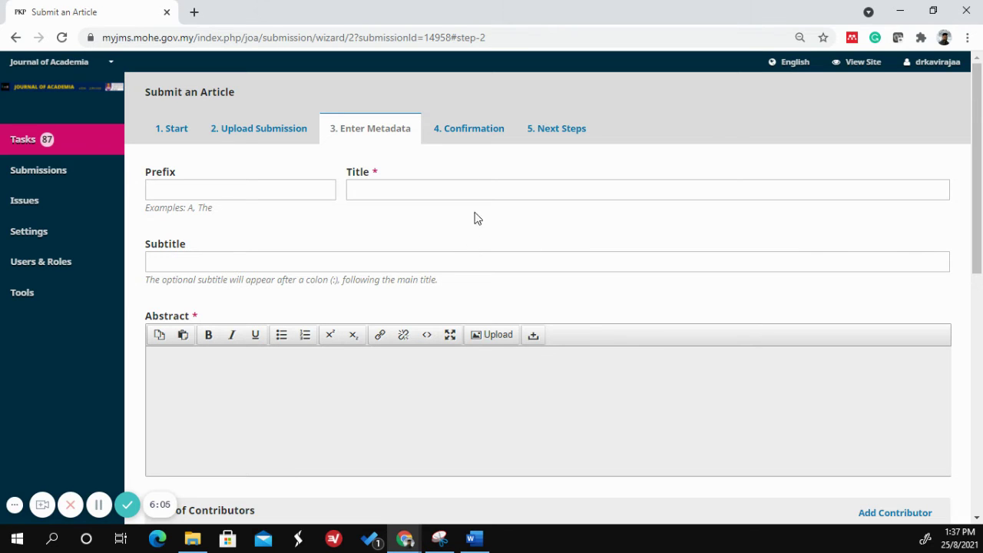
pyautogui.click(477, 540)
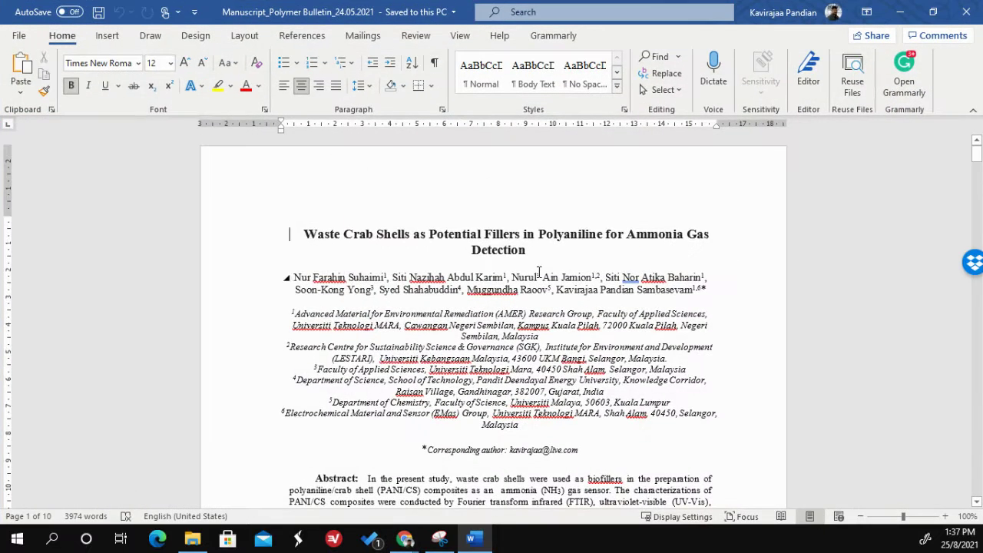
pyautogui.doubleClick(529, 251)
pyautogui.click(532, 250)
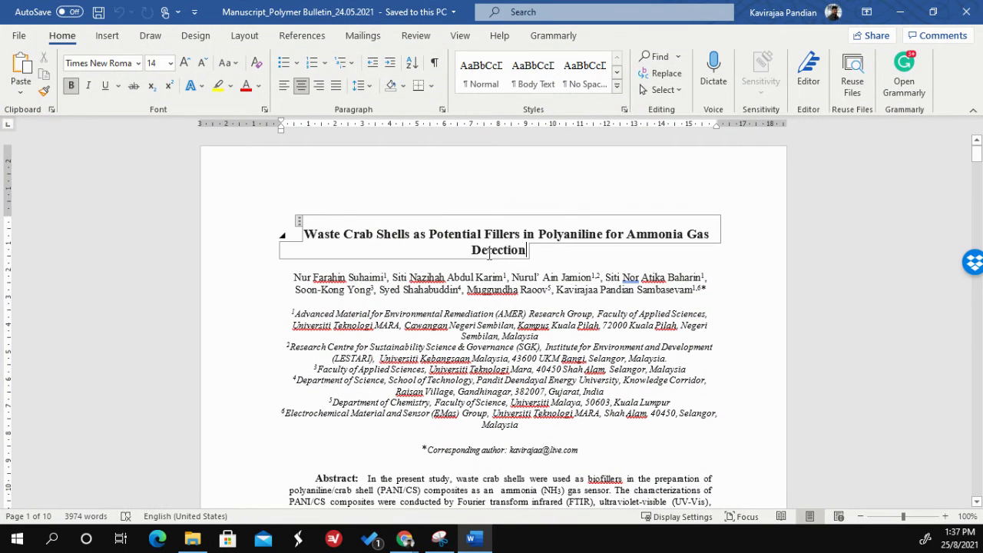
pyautogui.hotkey('ctrl', 'a')
pyautogui.moveTo(538, 250); pyautogui.dragTo(329, 241)
pyautogui.hotkey('ctrl', 'c')
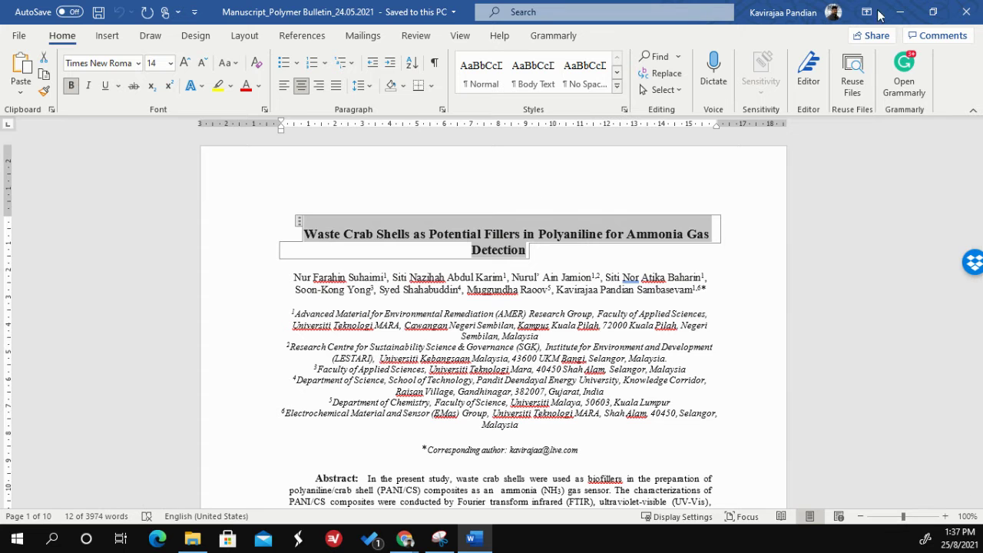
pyautogui.click(900, 12)
pyautogui.click(474, 188)
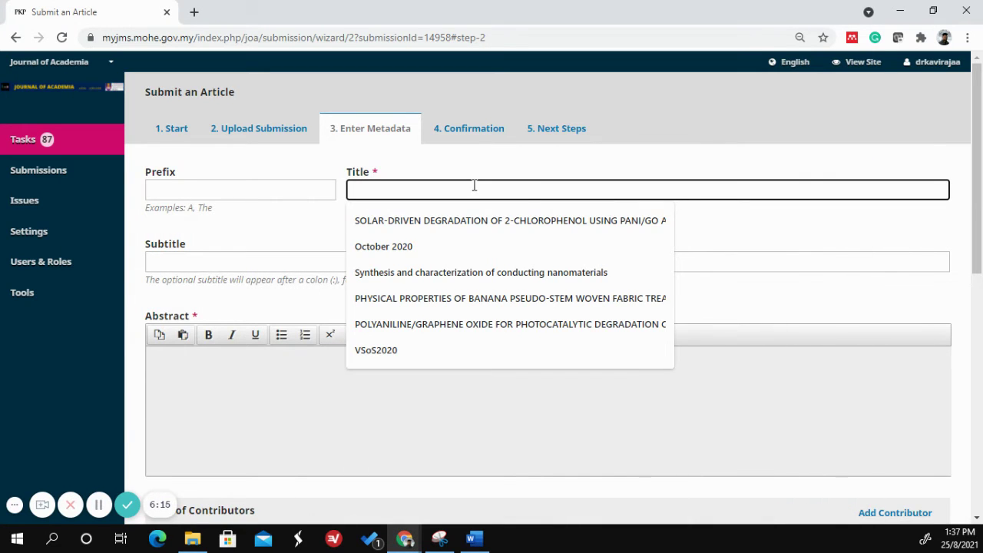
pyautogui.hotkey('ctrl', 'v')
# Copy the full abstract paragraph from Word and paste it into the Abstract editor
pyautogui.click(354, 391)
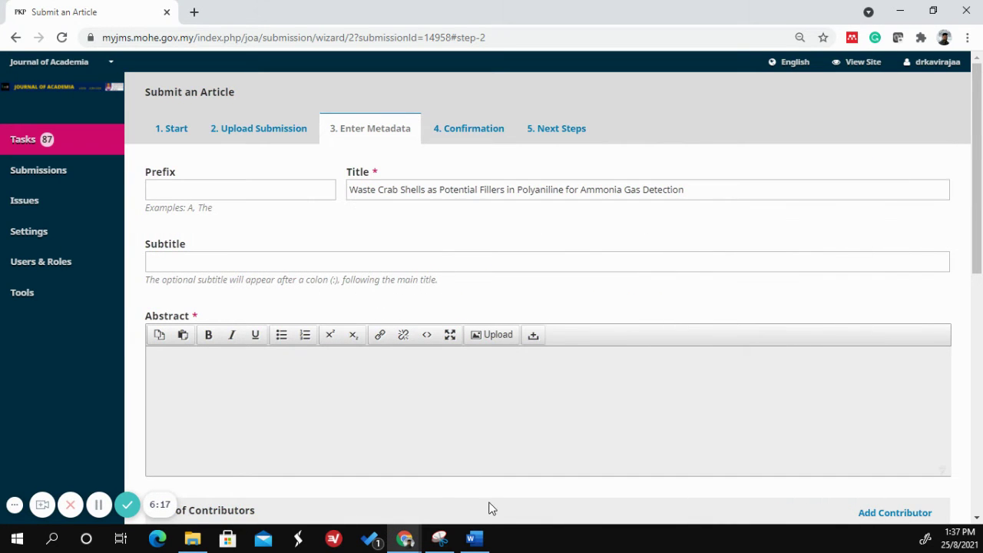
pyautogui.hotkey('alt', 'Tab')
pyautogui.hotkey('alt', 'Tab')
pyautogui.hotkey('alt', 'Tab')
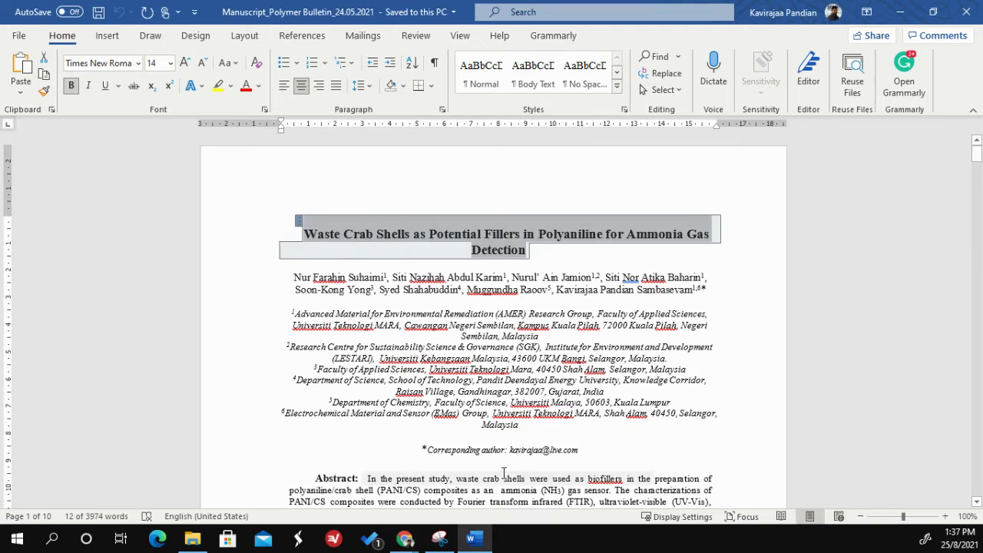
pyautogui.scroll(-7, 503, 473)
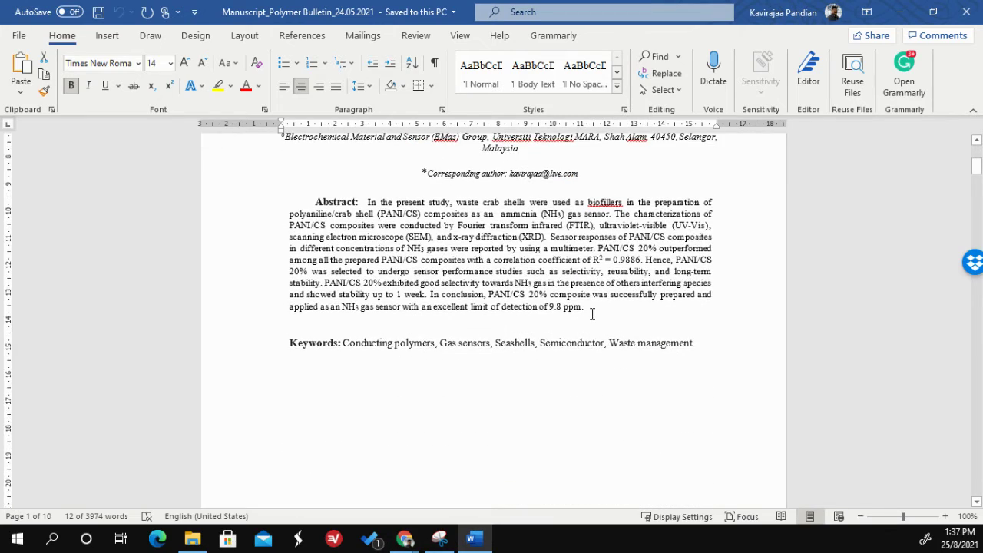
pyautogui.moveTo(592, 313); pyautogui.dragTo(370, 207)
pyautogui.hotkey('ctrl', 'c')
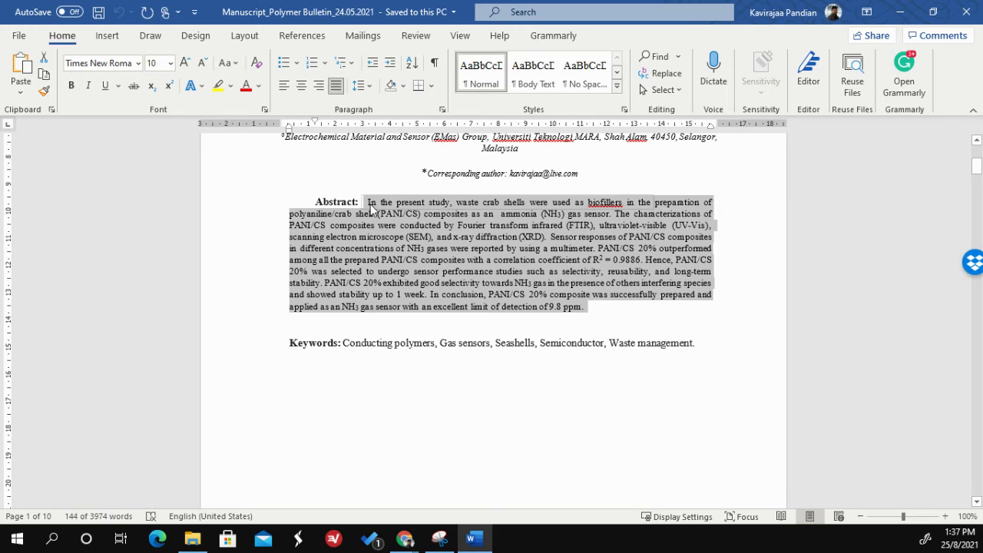
pyautogui.hotkey('alt', 'Tab')
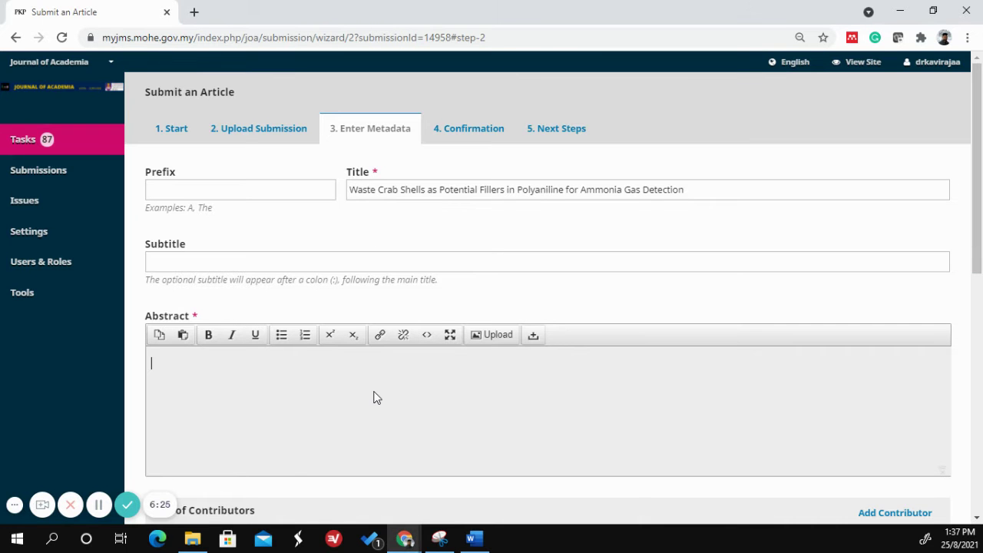
pyautogui.hotkey('ctrl', 'v')
pyautogui.scroll(-4, 615, 430)
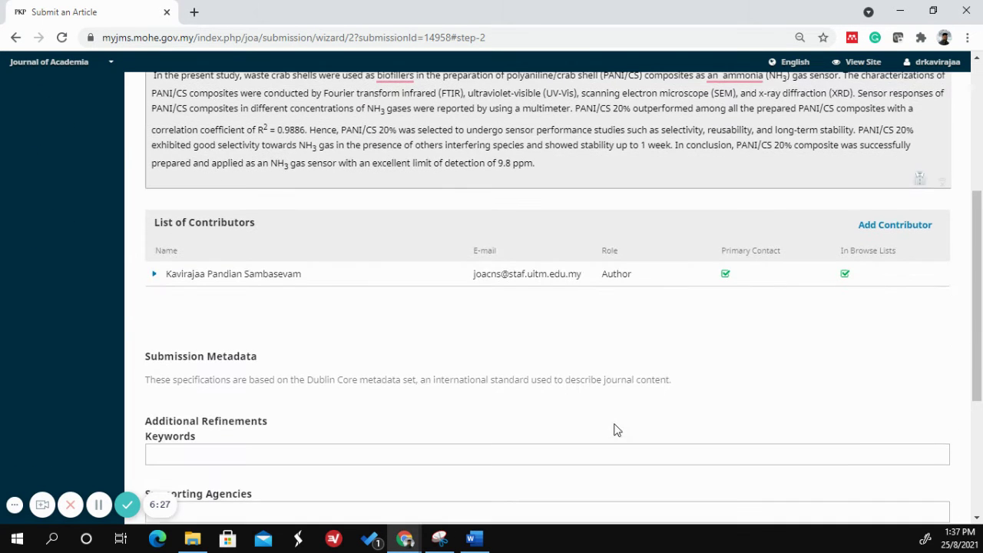
pyautogui.scroll(3, 638, 378)
pyautogui.scroll(-4, 640, 377)
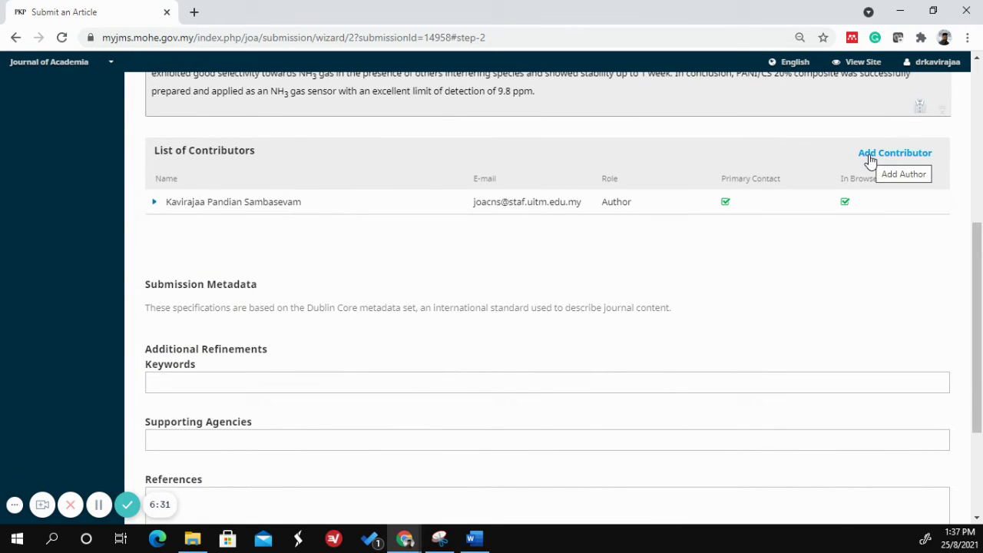
pyautogui.hotkey('alt', 'Tab')
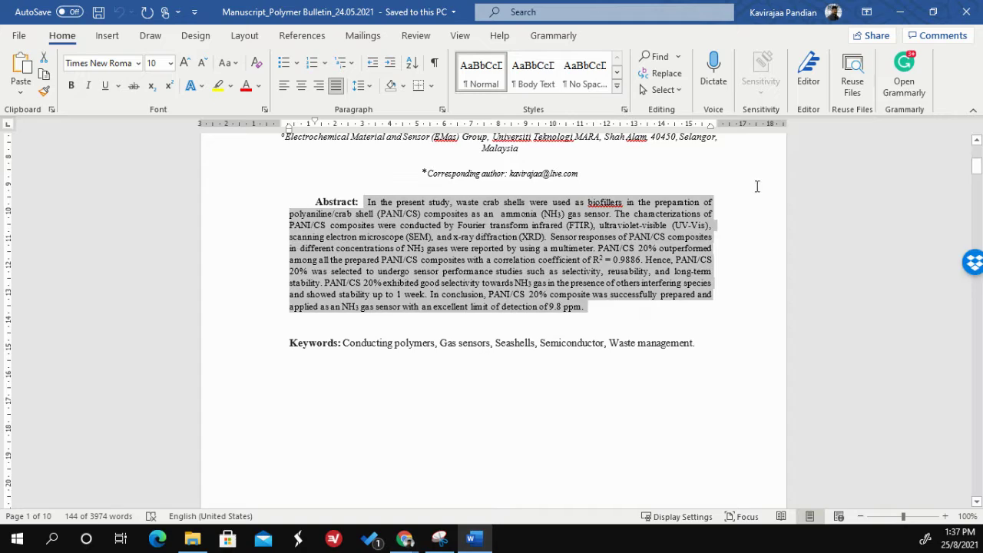
pyautogui.scroll(5, 703, 295)
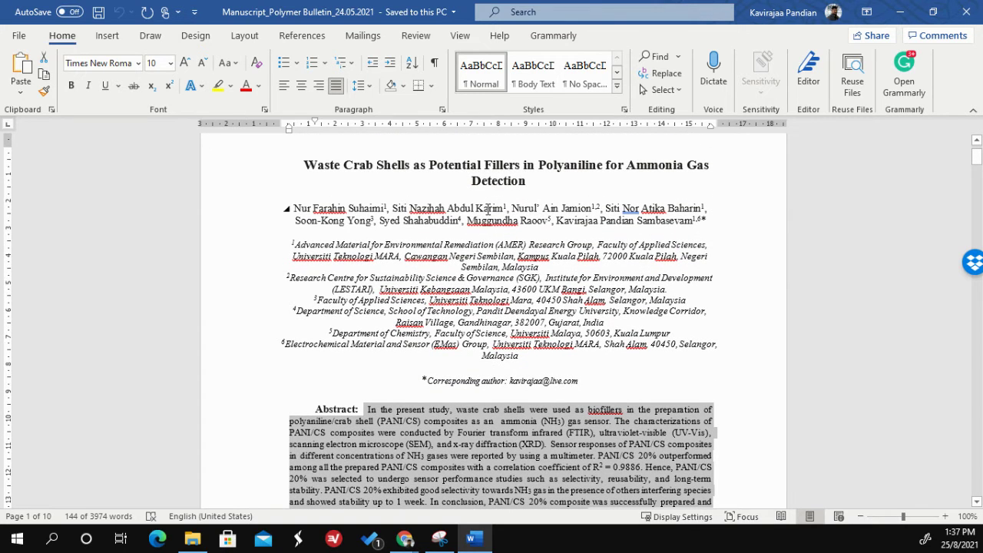
pyautogui.click(900, 11)
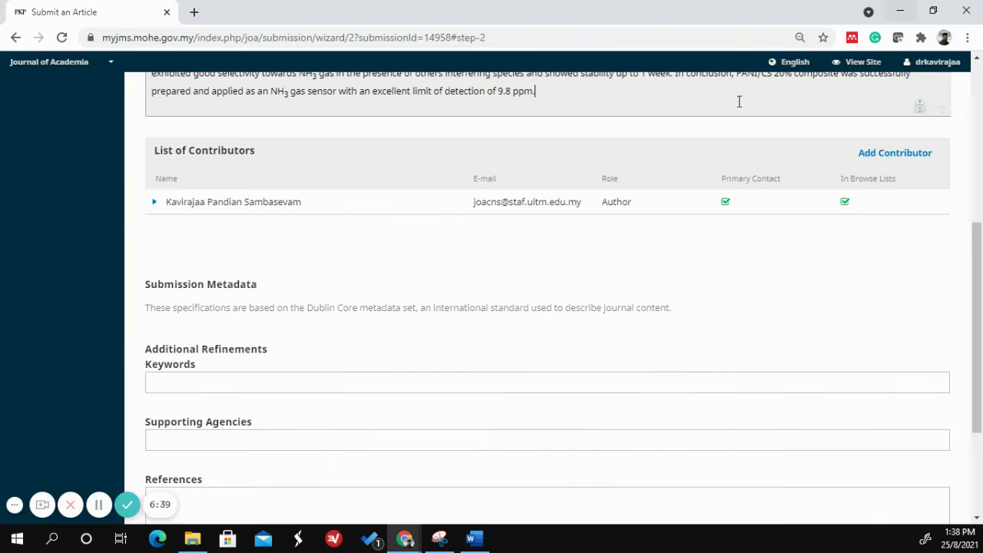
# Add a new contributor and enter their first name, last name and university e-mail address
pyautogui.click(892, 153)
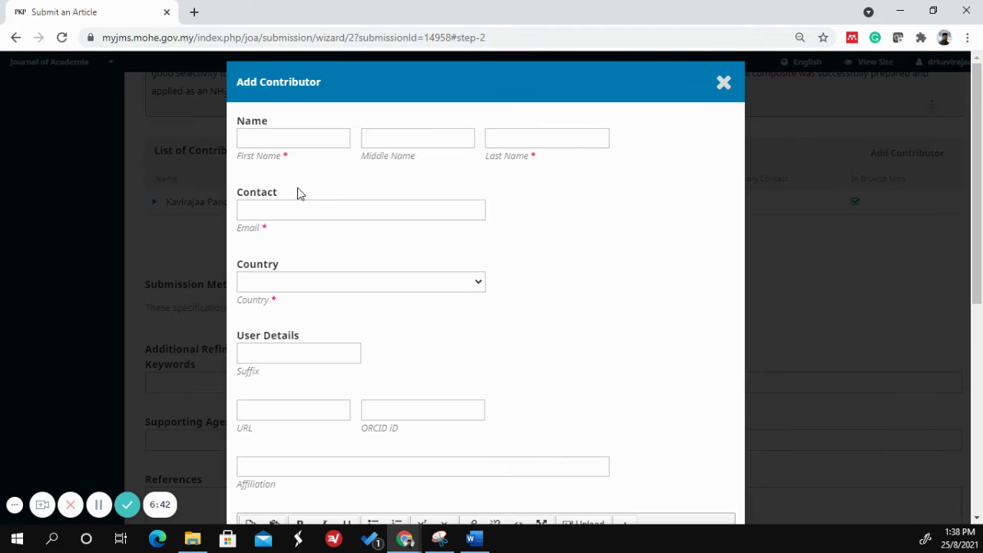
pyautogui.click(306, 142)
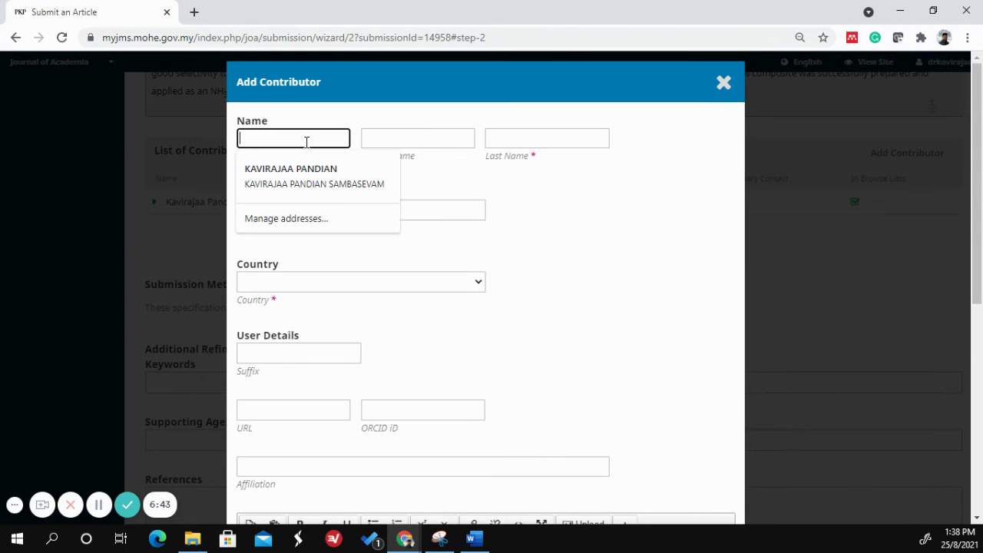
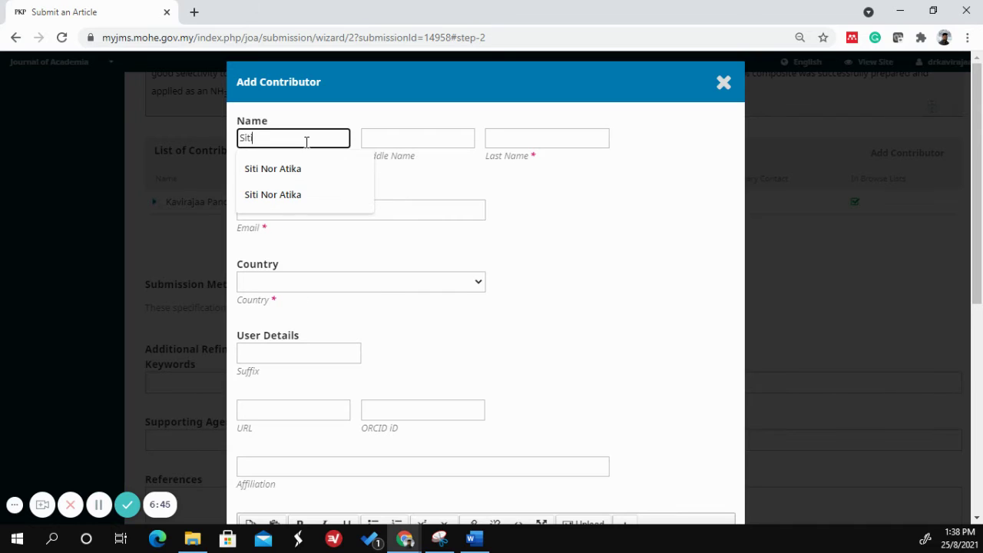
pyautogui.press('Tab')
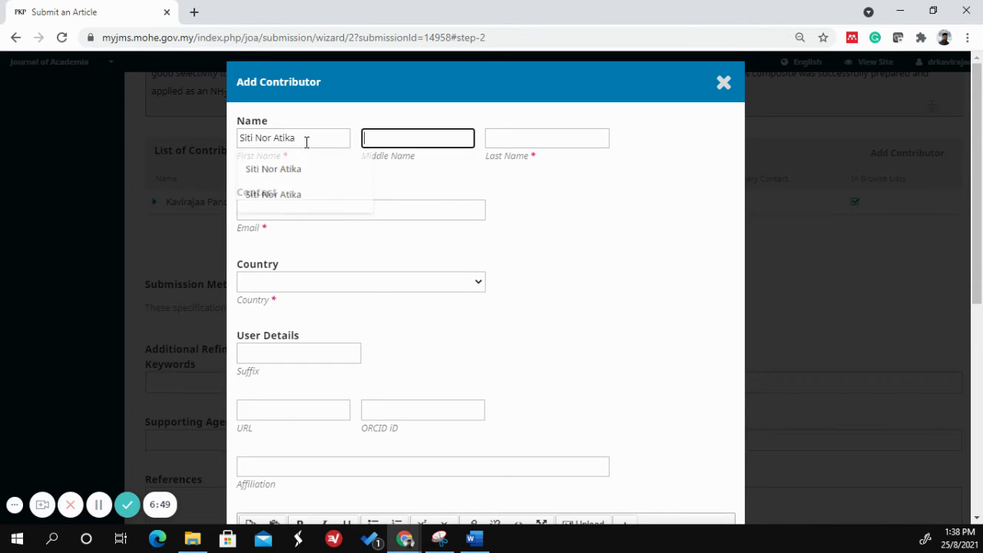
pyautogui.press('Tab')
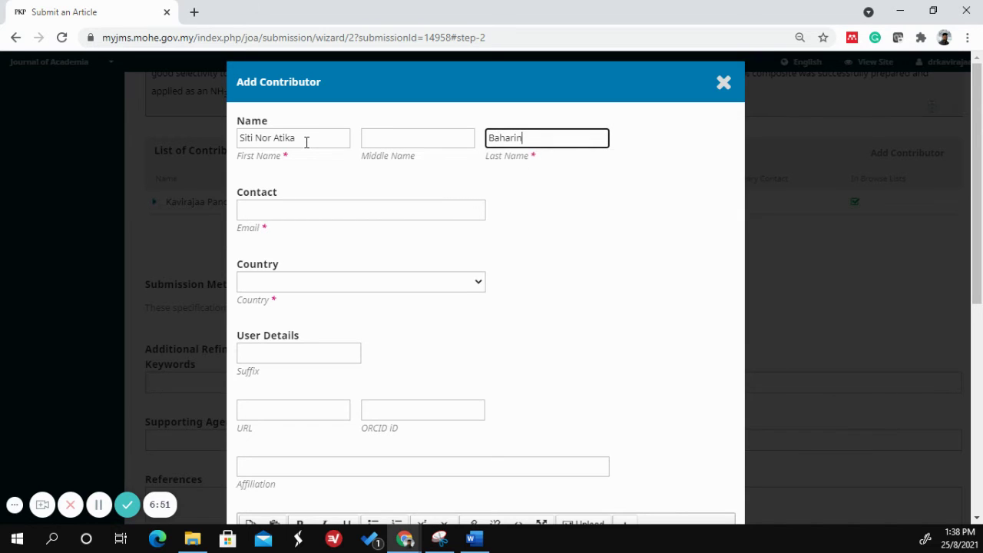
pyautogui.click(305, 143)
pyautogui.click(556, 228)
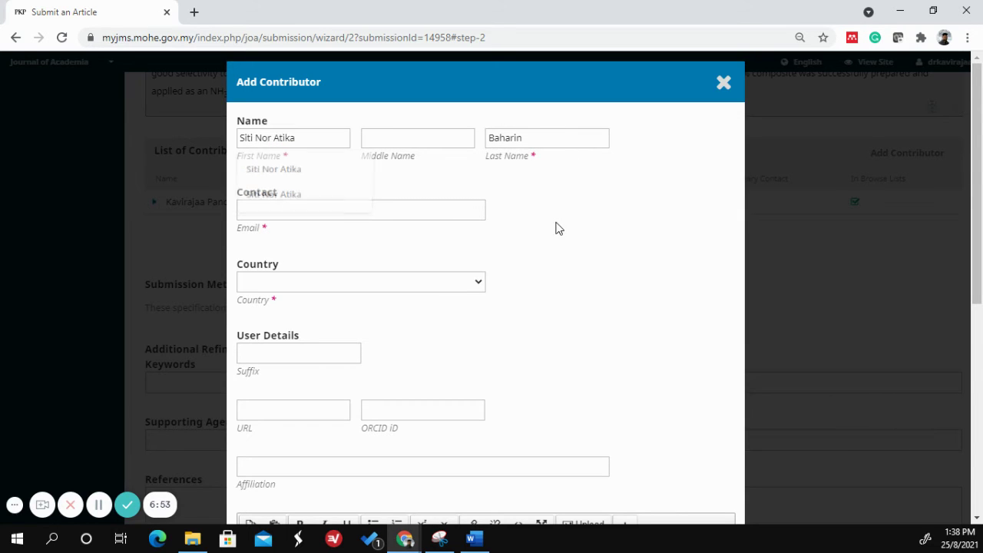
pyautogui.click(442, 211)
pyautogui.write('atika')
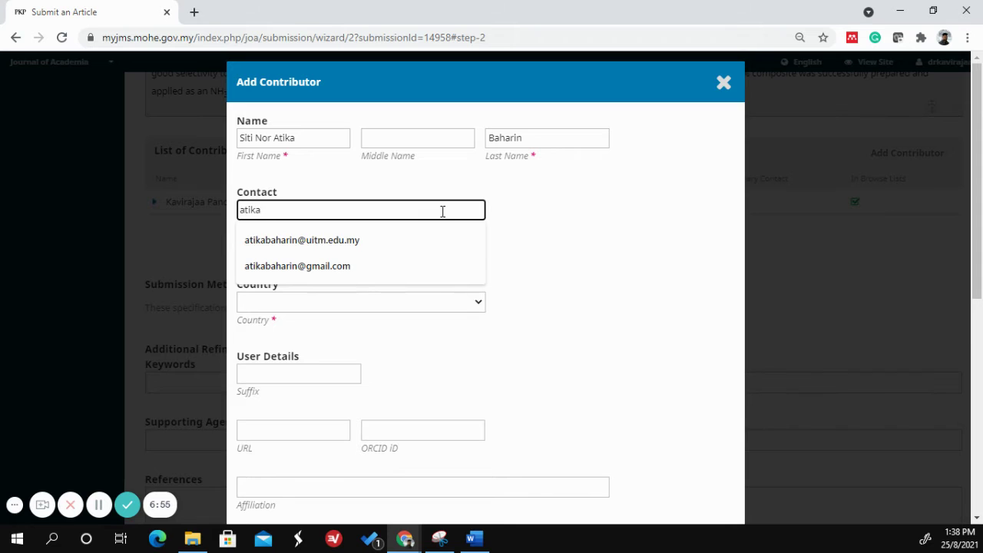
pyautogui.click(345, 241)
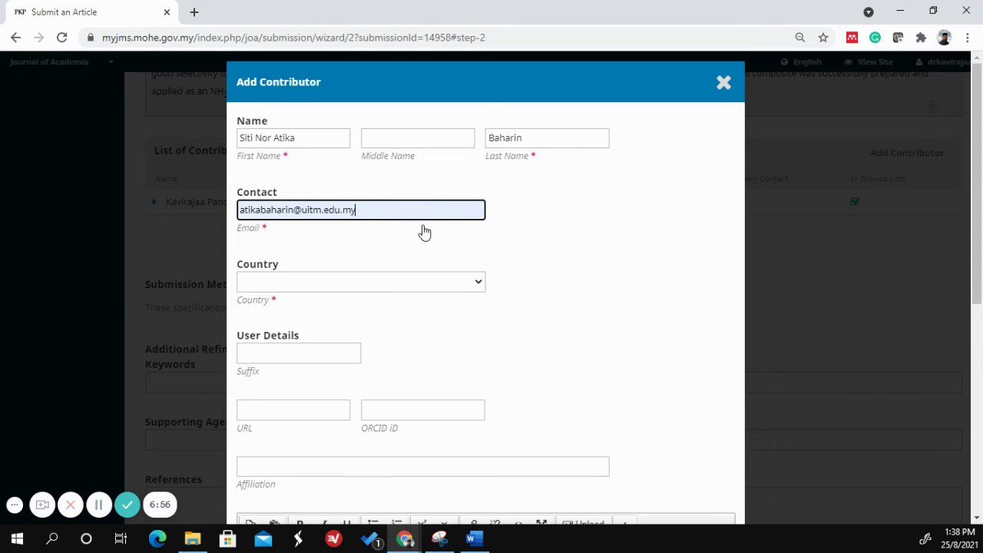
# Set the contributor's country to Malaysia and affiliation to UiTM Kuala Pilah
pyautogui.click(427, 282)
pyautogui.write('malay')
pyautogui.press('Return')
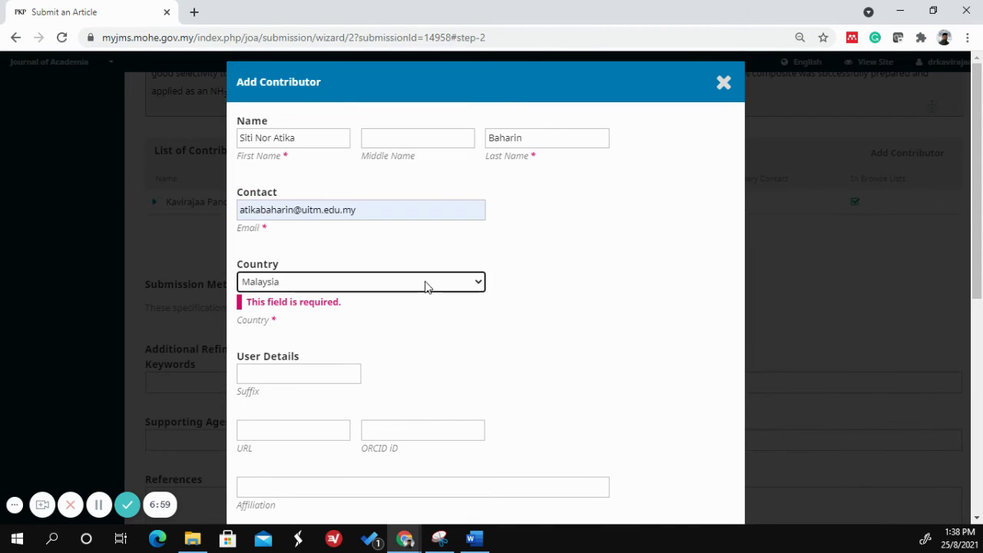
pyautogui.scroll(-4, 428, 283)
pyautogui.click(348, 174)
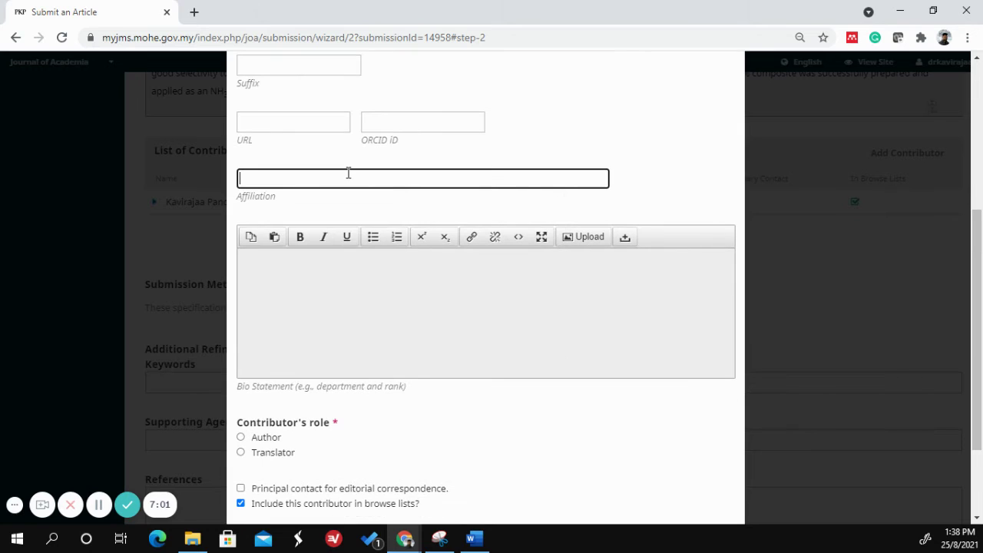
pyautogui.write('UiTM Shah Alam')
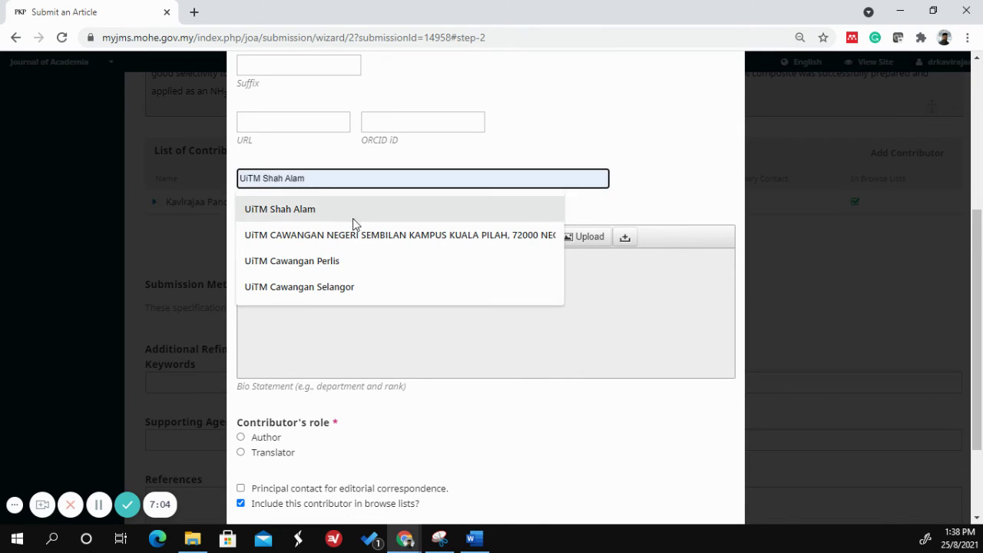
pyautogui.click(336, 235)
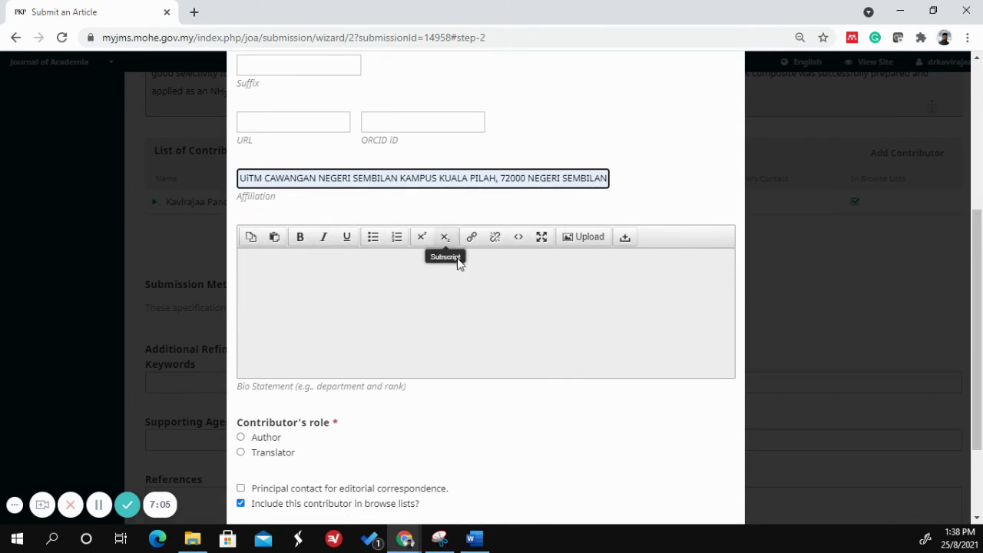
pyautogui.scroll(5, 489, 333)
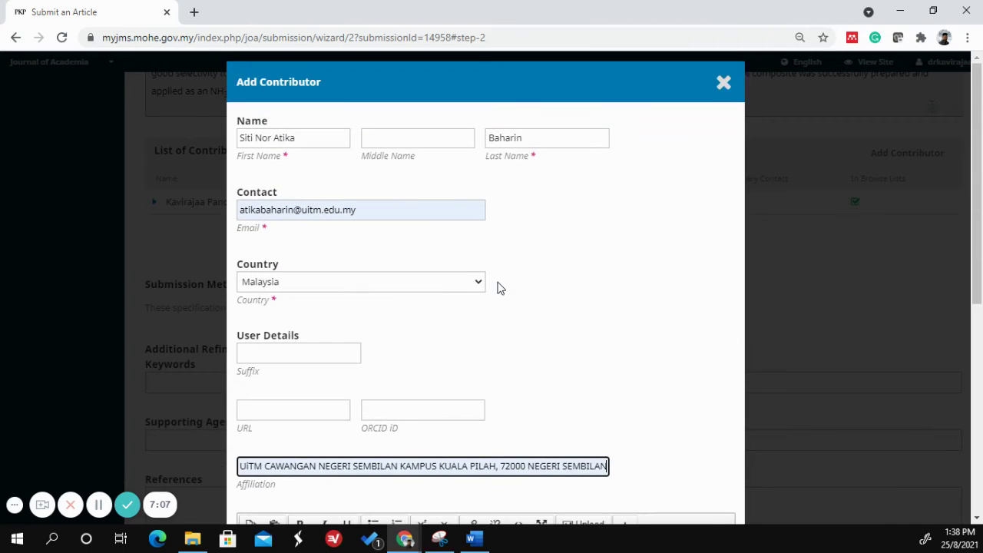
pyautogui.scroll(-5, 500, 287)
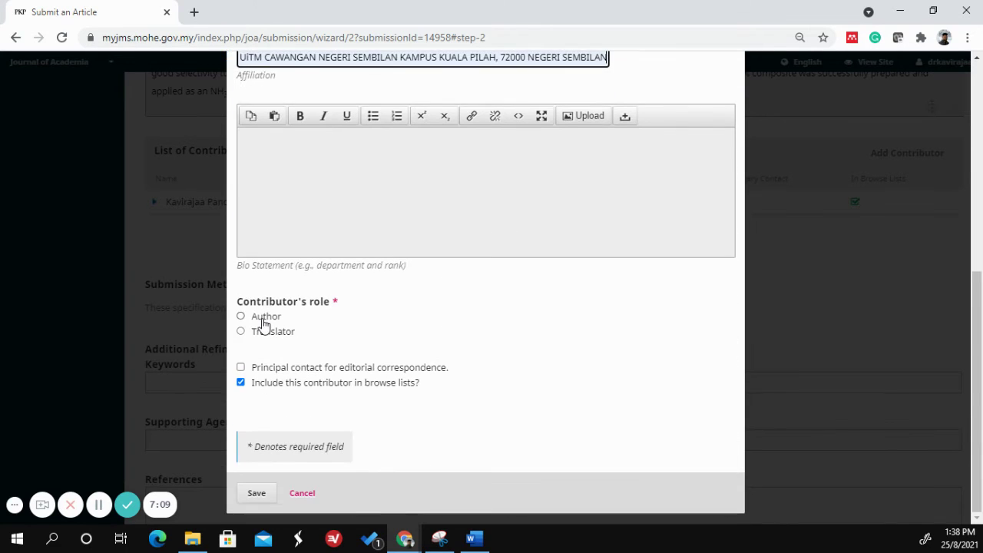
# Tick the Author role, toggle Principal contact on and off, then cancel the contributor
pyautogui.click(262, 320)
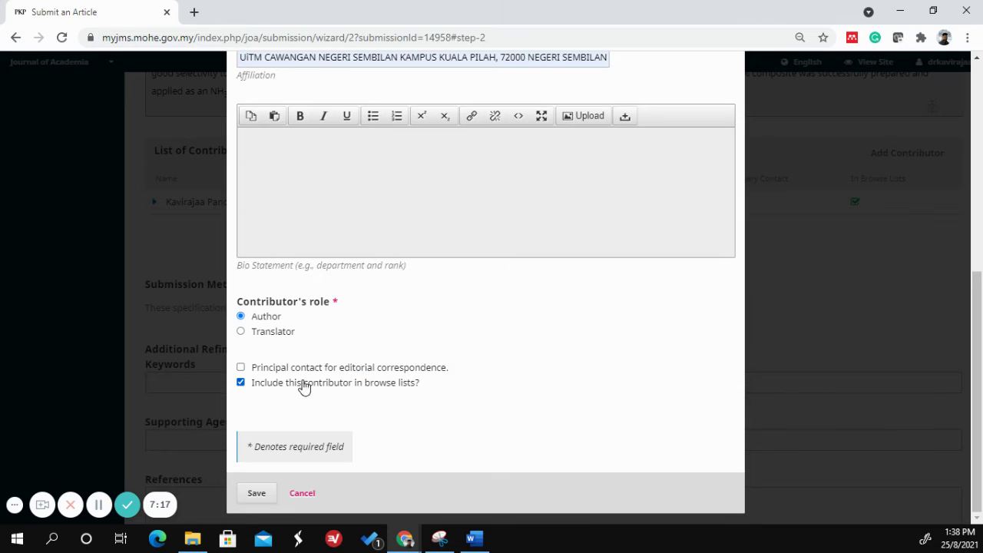
pyautogui.click(241, 368)
pyautogui.click(240, 367)
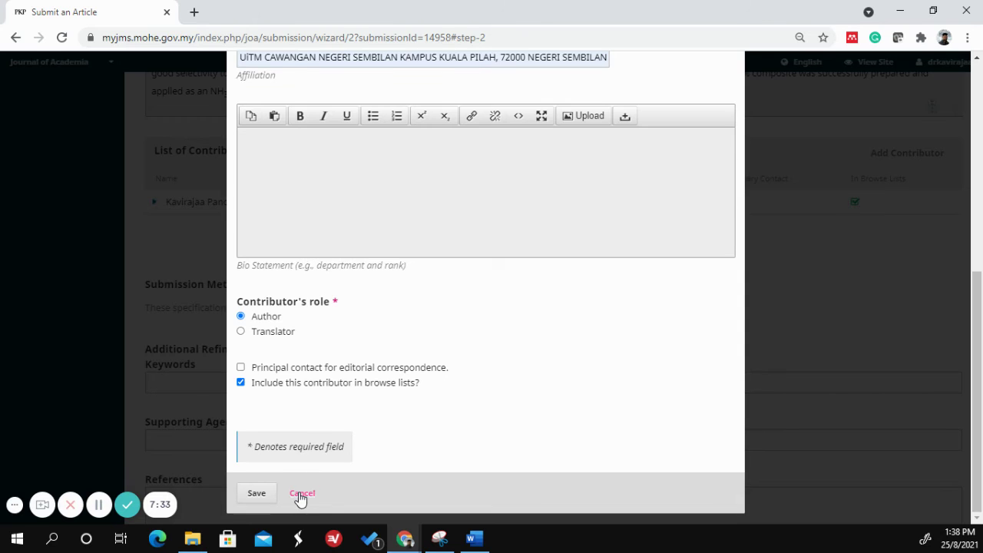
pyautogui.click(300, 494)
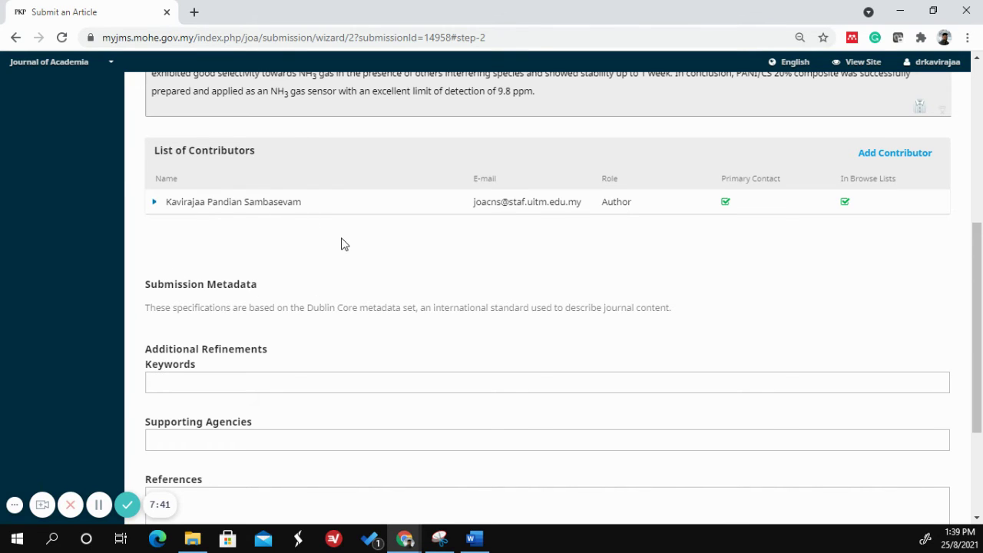
# Read the manuscript's keywords in Word and return to the submission page
pyautogui.scroll(-3, 376, 250)
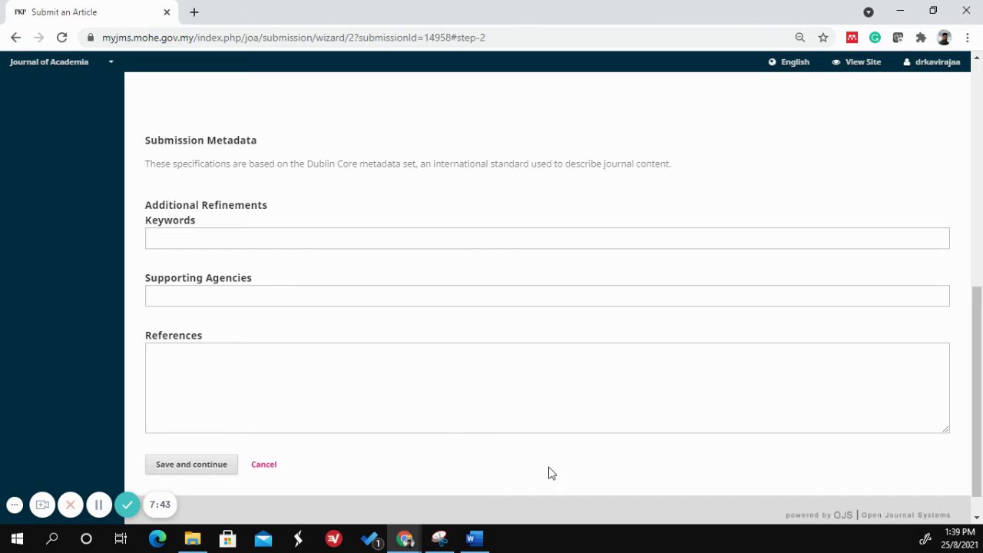
pyautogui.click(474, 538)
pyautogui.scroll(-3, 544, 382)
pyautogui.scroll(-2, 543, 382)
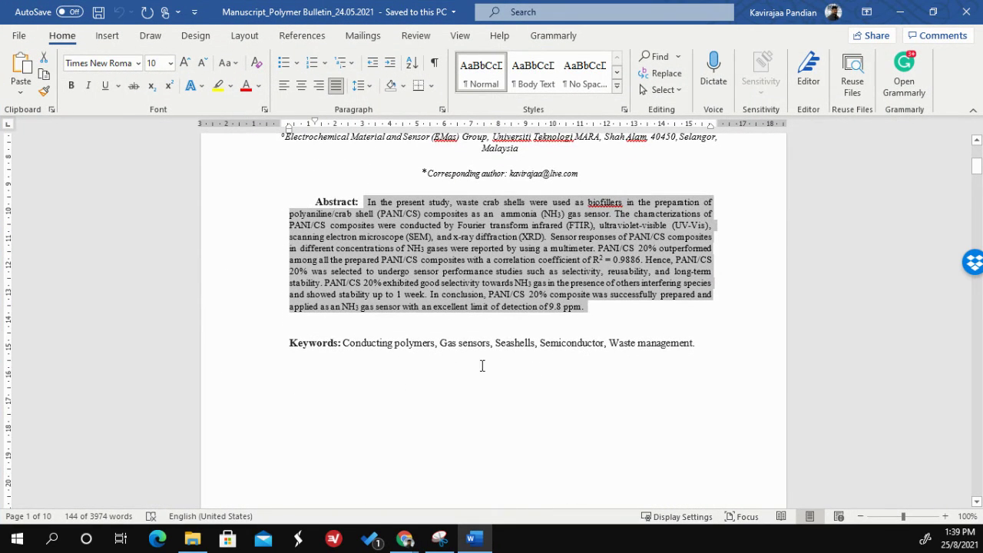
pyautogui.hotkey('alt', 'Tab')
# Enter the keyword tags conducting polymers, gas sensor and PANI
pyautogui.click(225, 237)
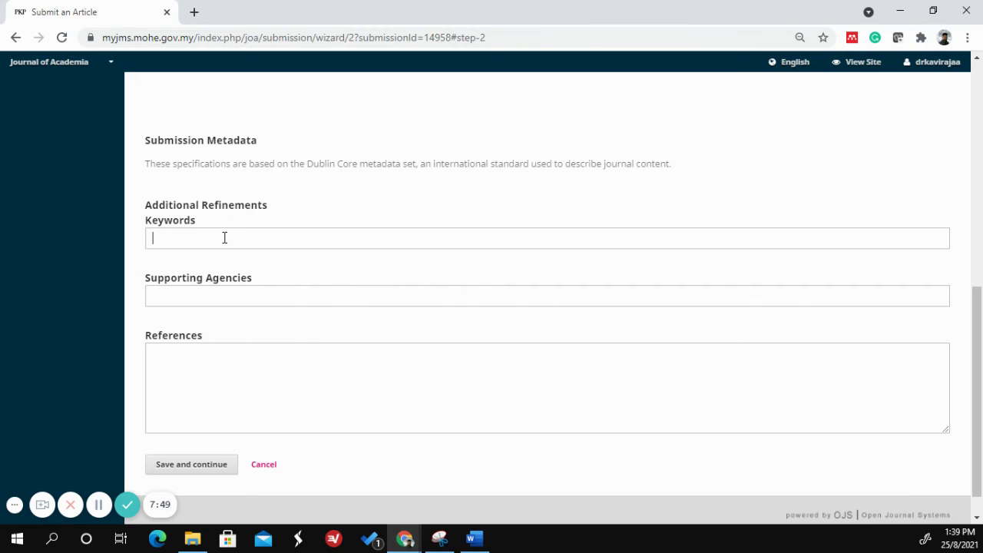
pyautogui.write('conduct')
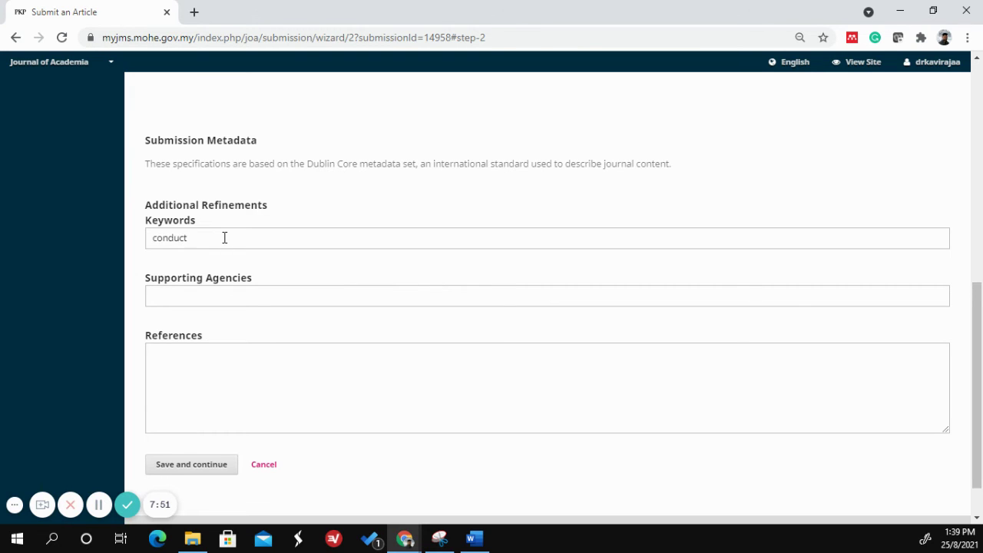
pyautogui.write('ing polymers')
pyautogui.press('Return')
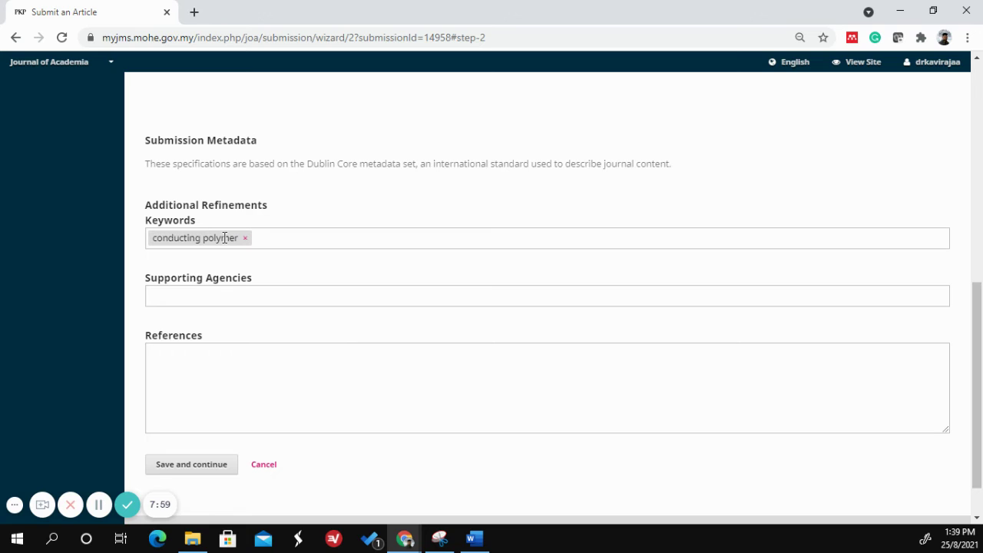
pyautogui.write('gas sensor')
pyautogui.press('Return')
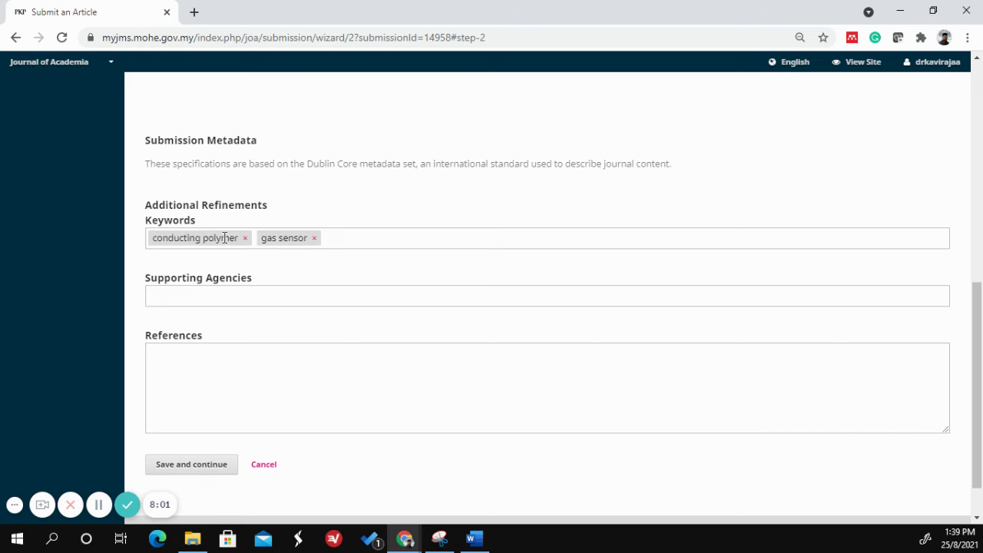
pyautogui.write('poly')
pyautogui.press('BackSpace')
pyautogui.press('BackSpace')
pyautogui.press('BackSpace')
pyautogui.write('a')
pyautogui.press('BackSpace')
pyautogui.press('BackSpace')
pyautogui.write('PANI')
pyautogui.press('Return')
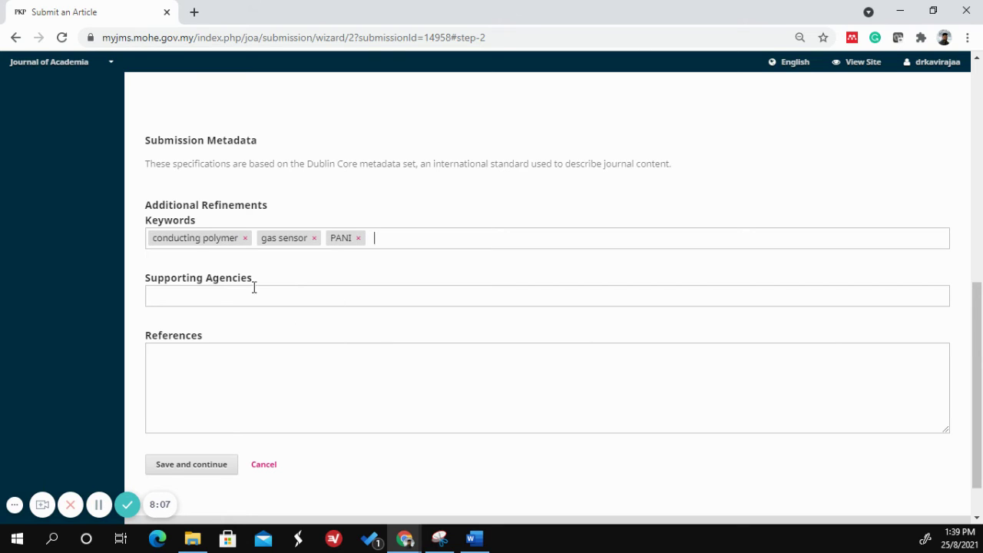
pyautogui.click(235, 300)
# Select references 1–24 on page 8 of the Word manuscript and copy them
pyautogui.click(260, 393)
pyautogui.hotkey('alt', 'Tab')
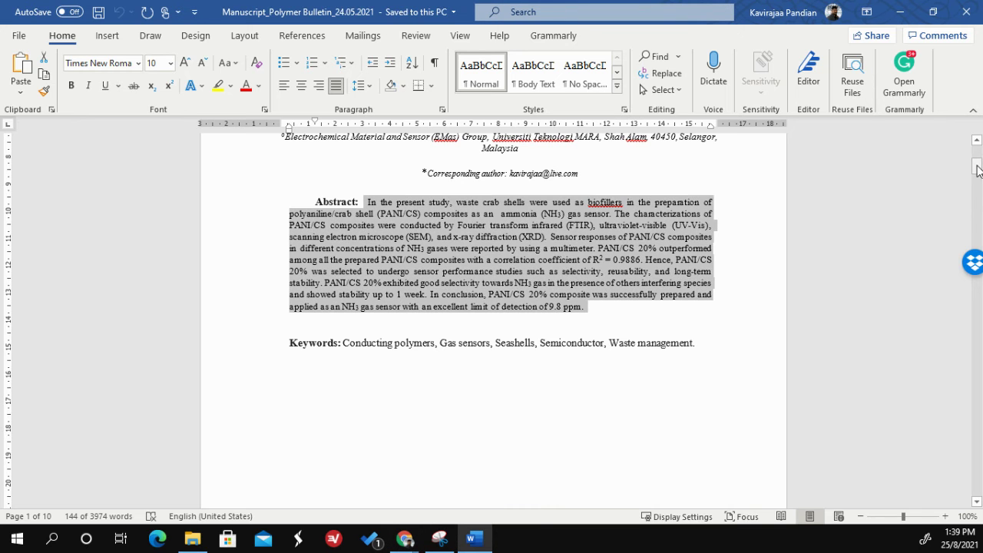
pyautogui.moveTo(977, 165); pyautogui.dragTo(977, 412)
pyautogui.scroll(1, 263, 369)
pyautogui.moveTo(259, 334); pyautogui.dragTo(349, 415)
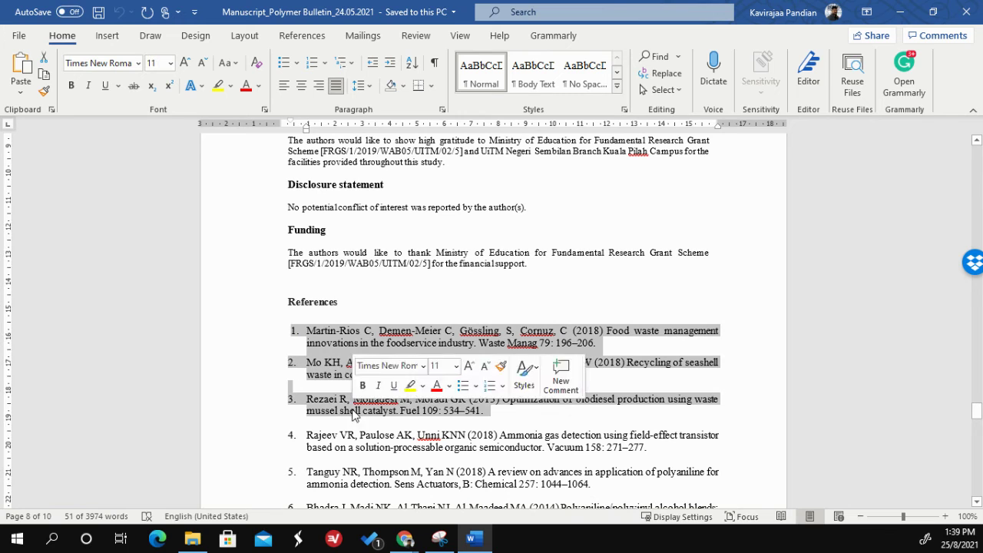
pyautogui.click(253, 366)
pyautogui.moveTo(207, 331); pyautogui.dragTo(420, 251)
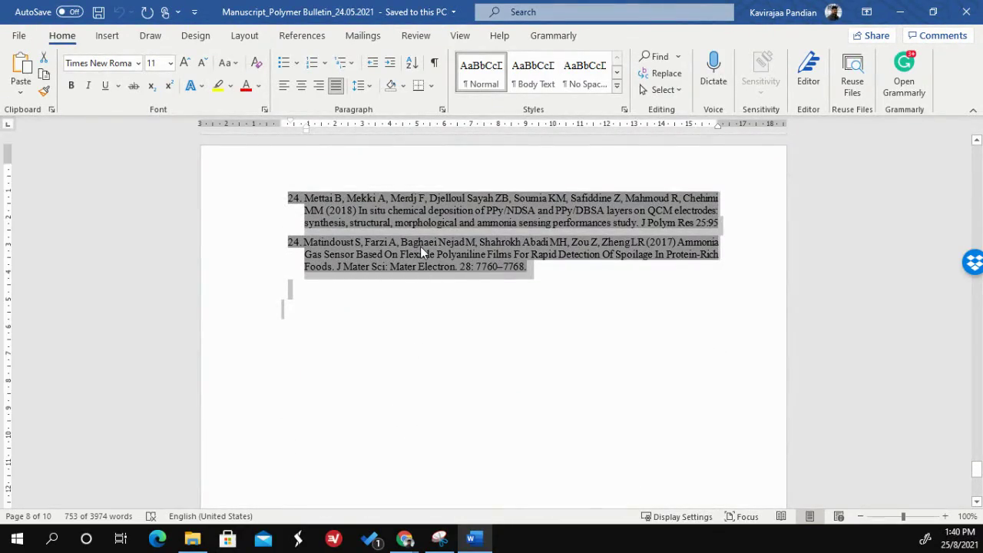
pyautogui.hotkey('alt', 'Tab')
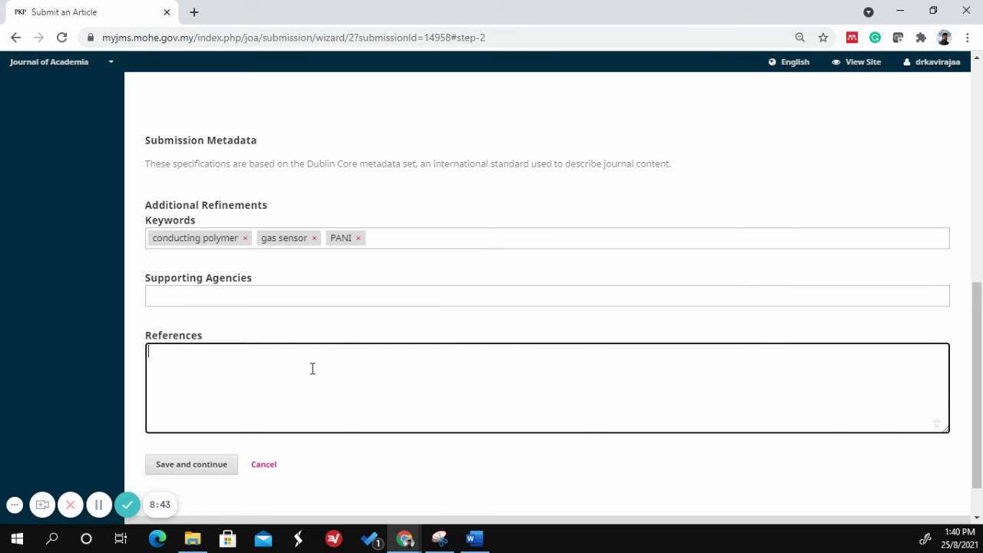
# Paste the numbered reference list into References, check it, and save the metadata
pyautogui.hotkey('ctrl', 'v')
pyautogui.scroll(5, 365, 384)
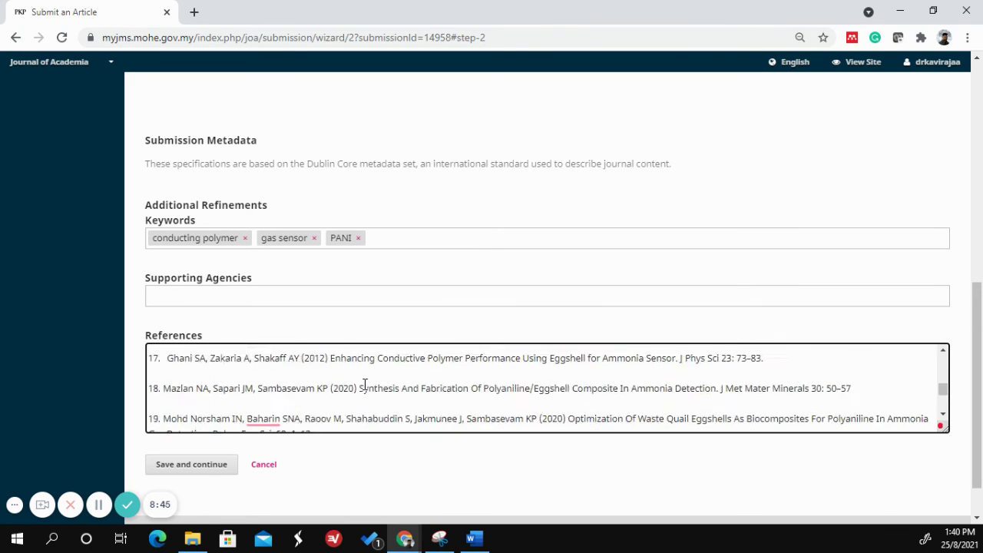
pyautogui.scroll(8, 365, 384)
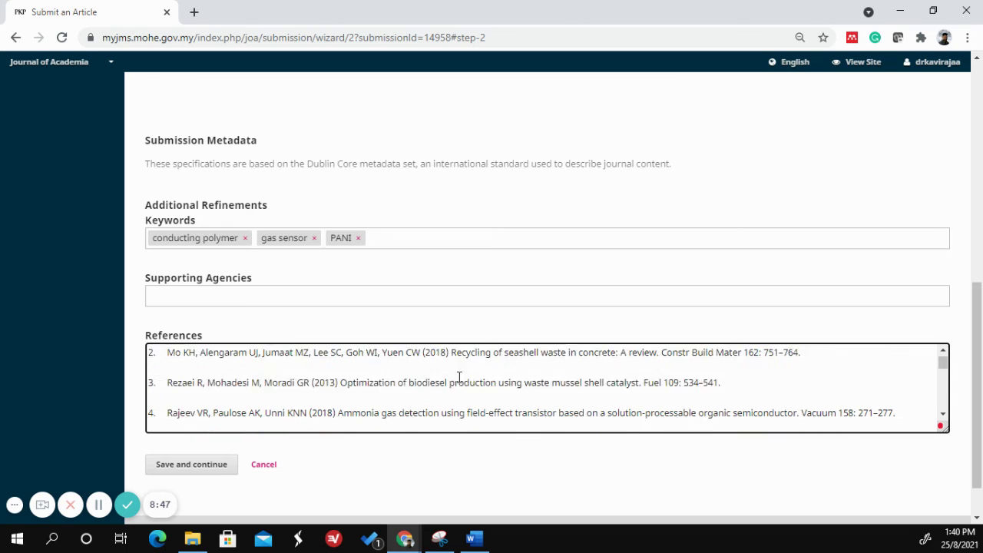
pyautogui.scroll(-8, 459, 376)
pyautogui.click(218, 468)
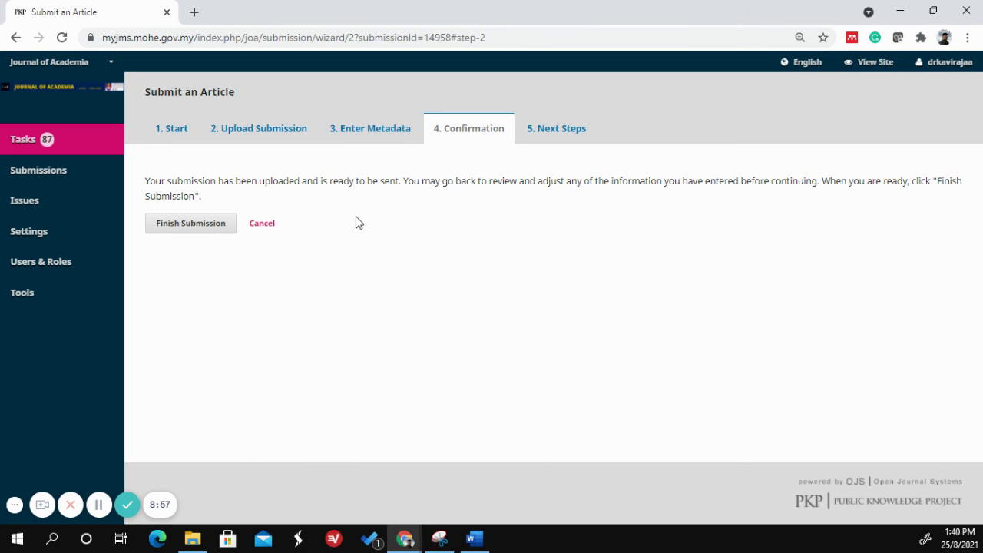
# Finish the submission and confirm sending the article with OK
pyautogui.click(189, 223)
pyautogui.click(374, 171)
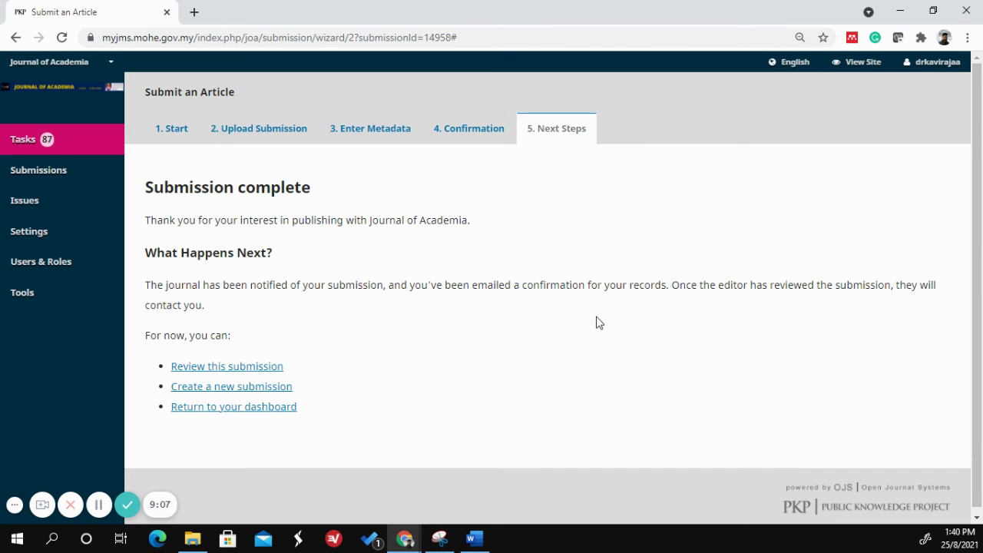
pyautogui.scroll(-1, 568, 300)
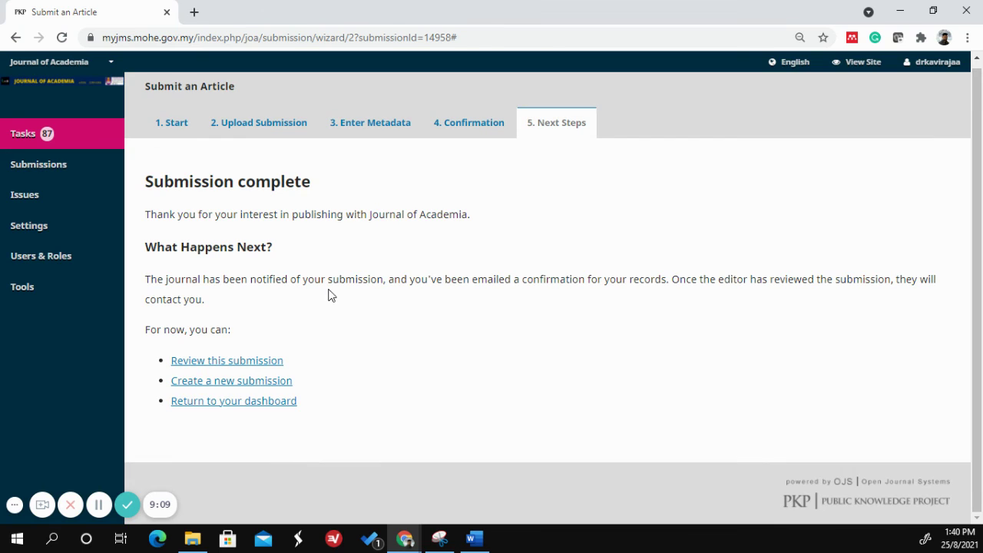